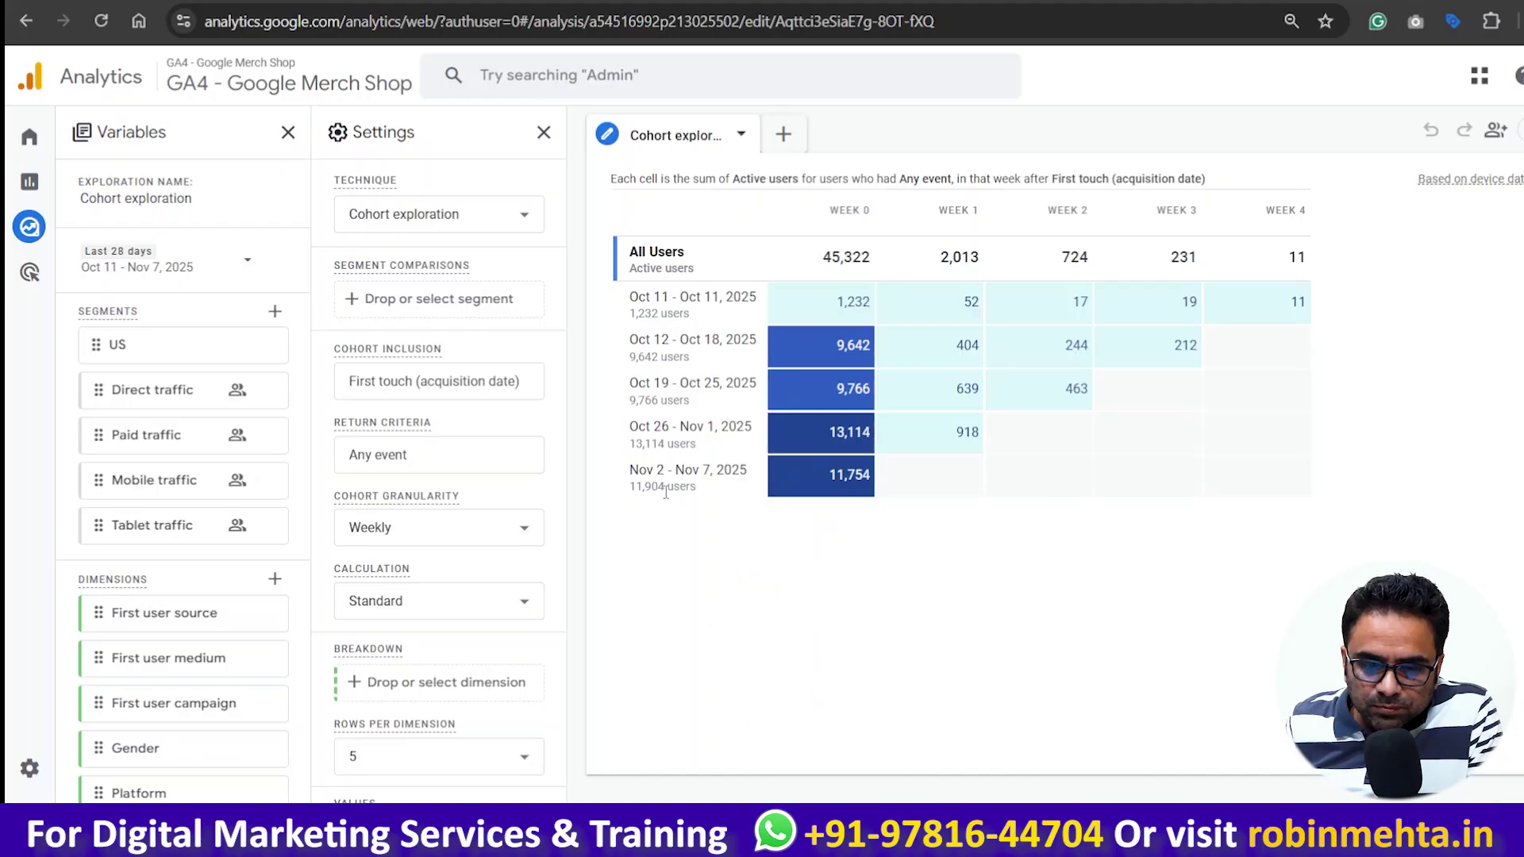
Step: Examine the weekly active-user cells of the Oct 11 and Oct 12 - Oct 18 cohorts from week 0 onward
{"action": "mouse_move", "coordinate": [778, 308]}
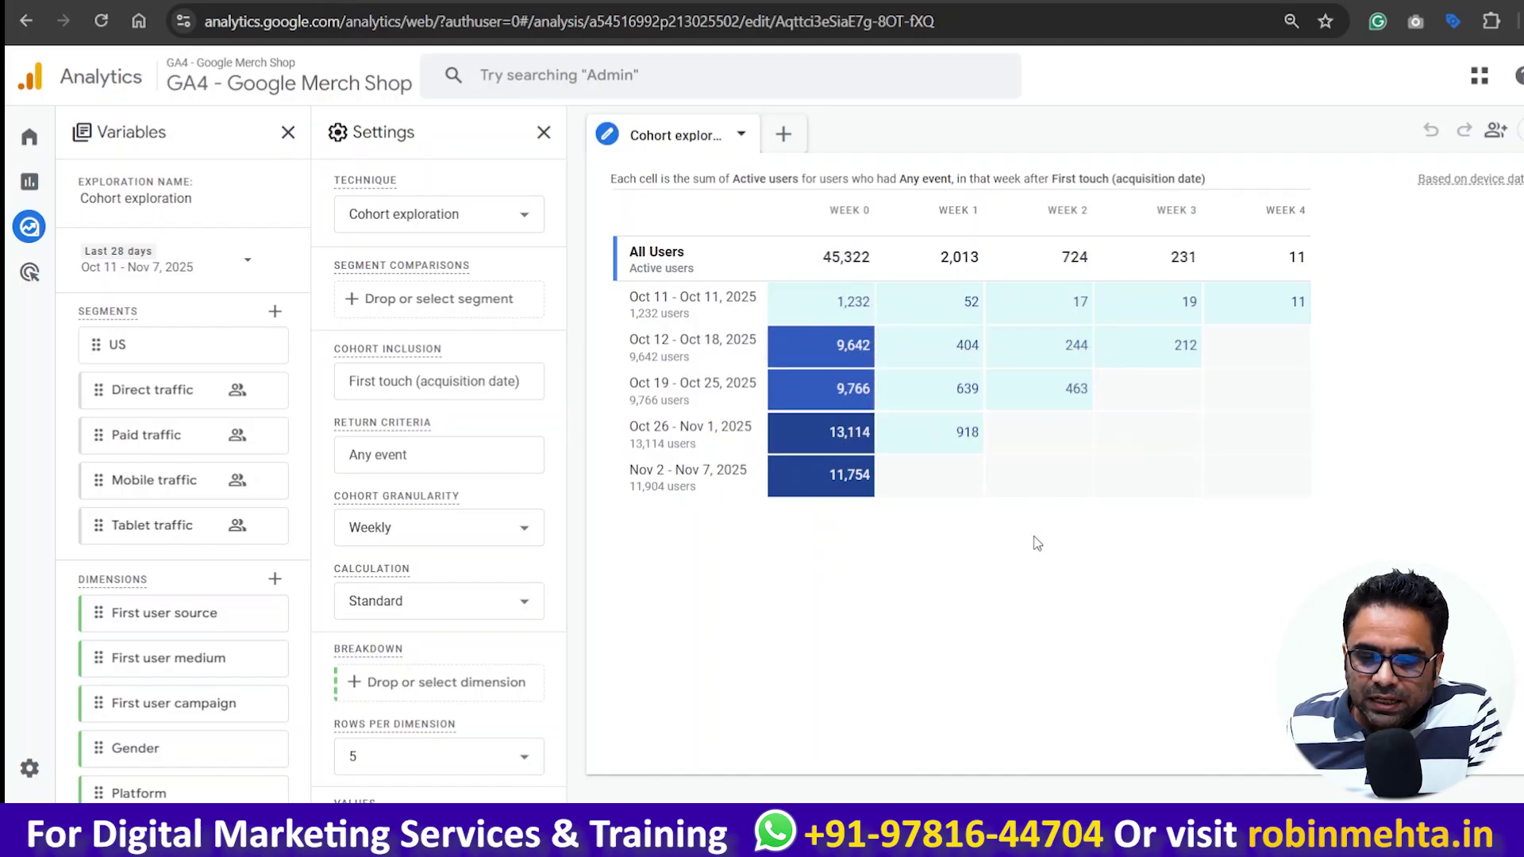
{"action": "mouse_move", "coordinate": [967, 300]}
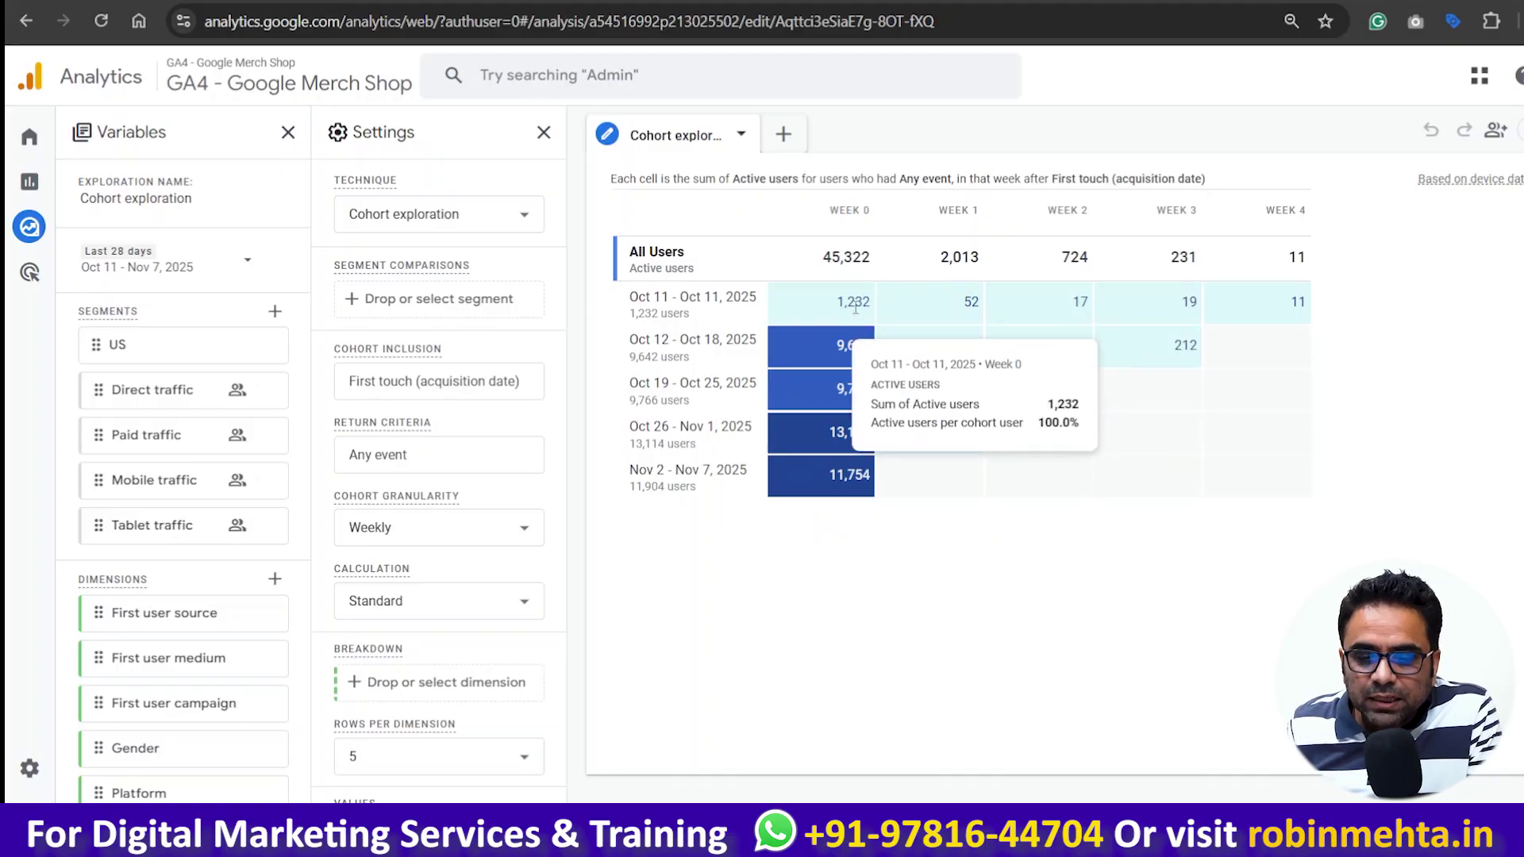
{"action": "mouse_move", "coordinate": [1072, 310]}
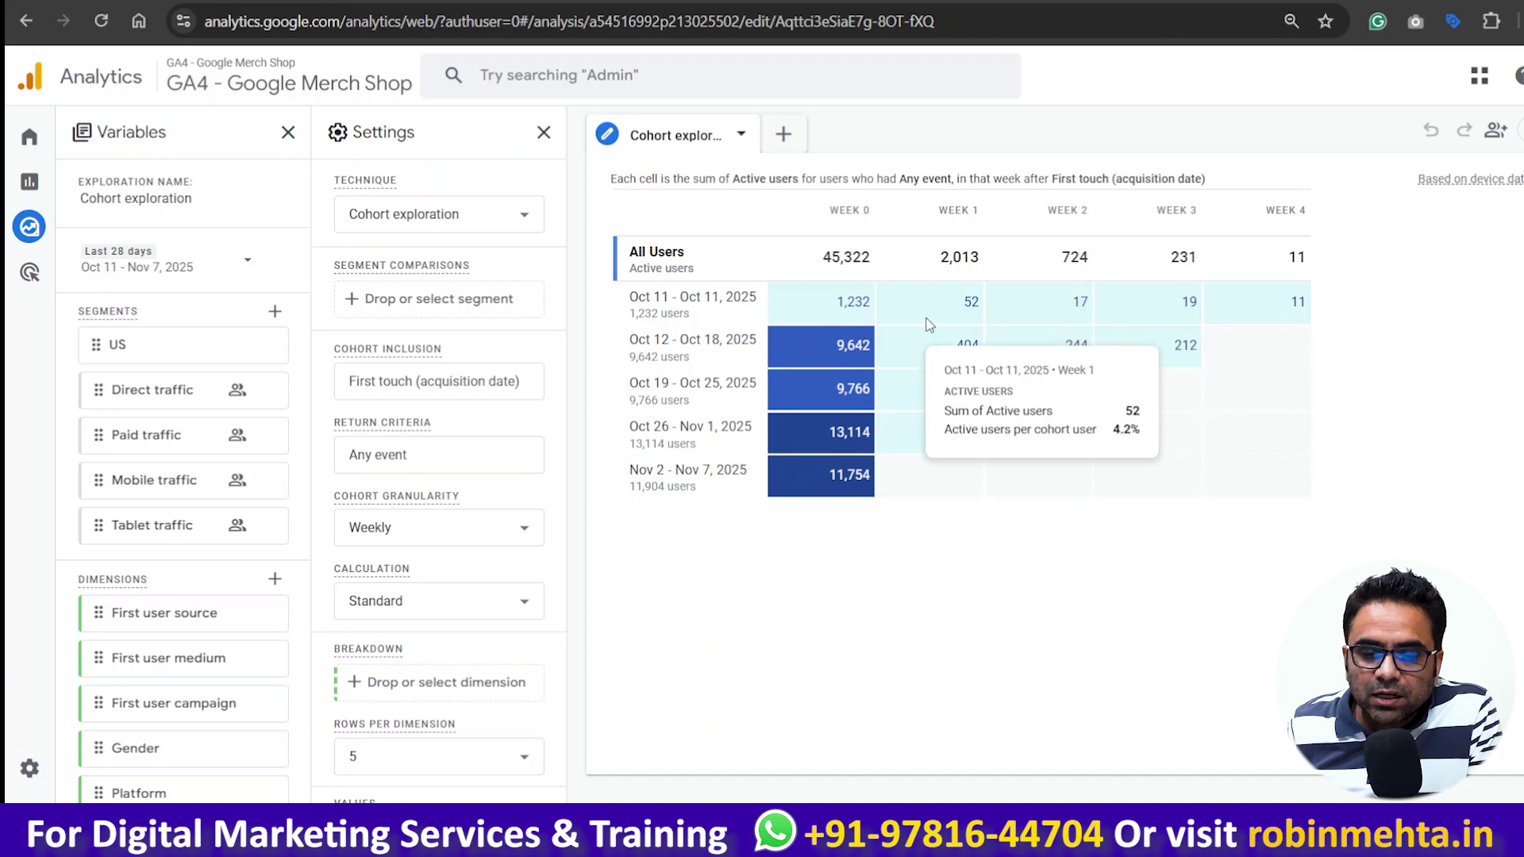
{"action": "mouse_move", "coordinate": [1172, 306]}
{"action": "mouse_move", "coordinate": [870, 322]}
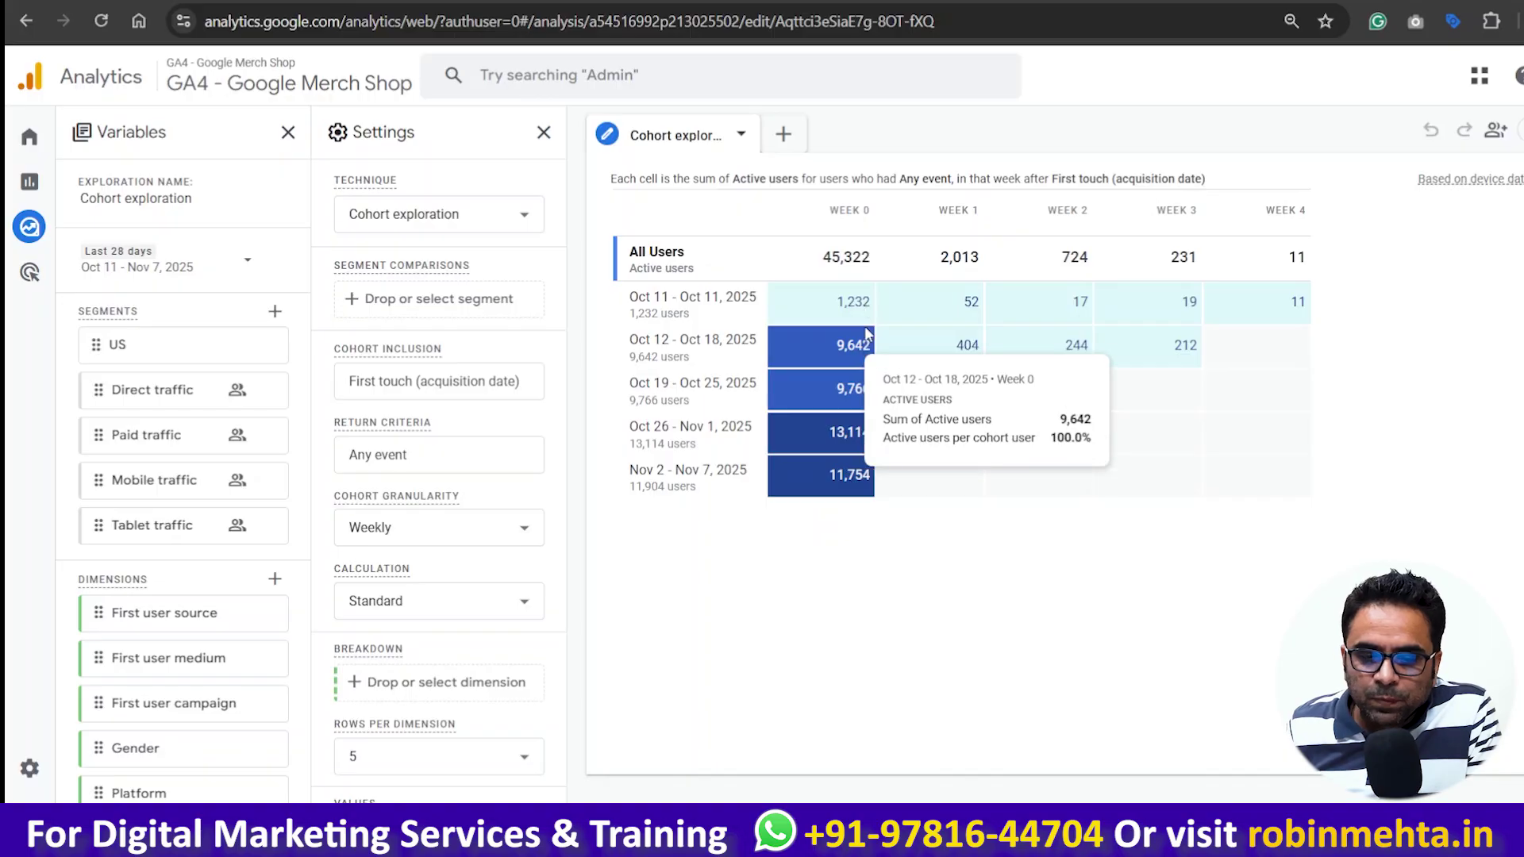
{"action": "left_click_drag", "start_coordinate": [633, 346], "coordinate": [753, 350]}
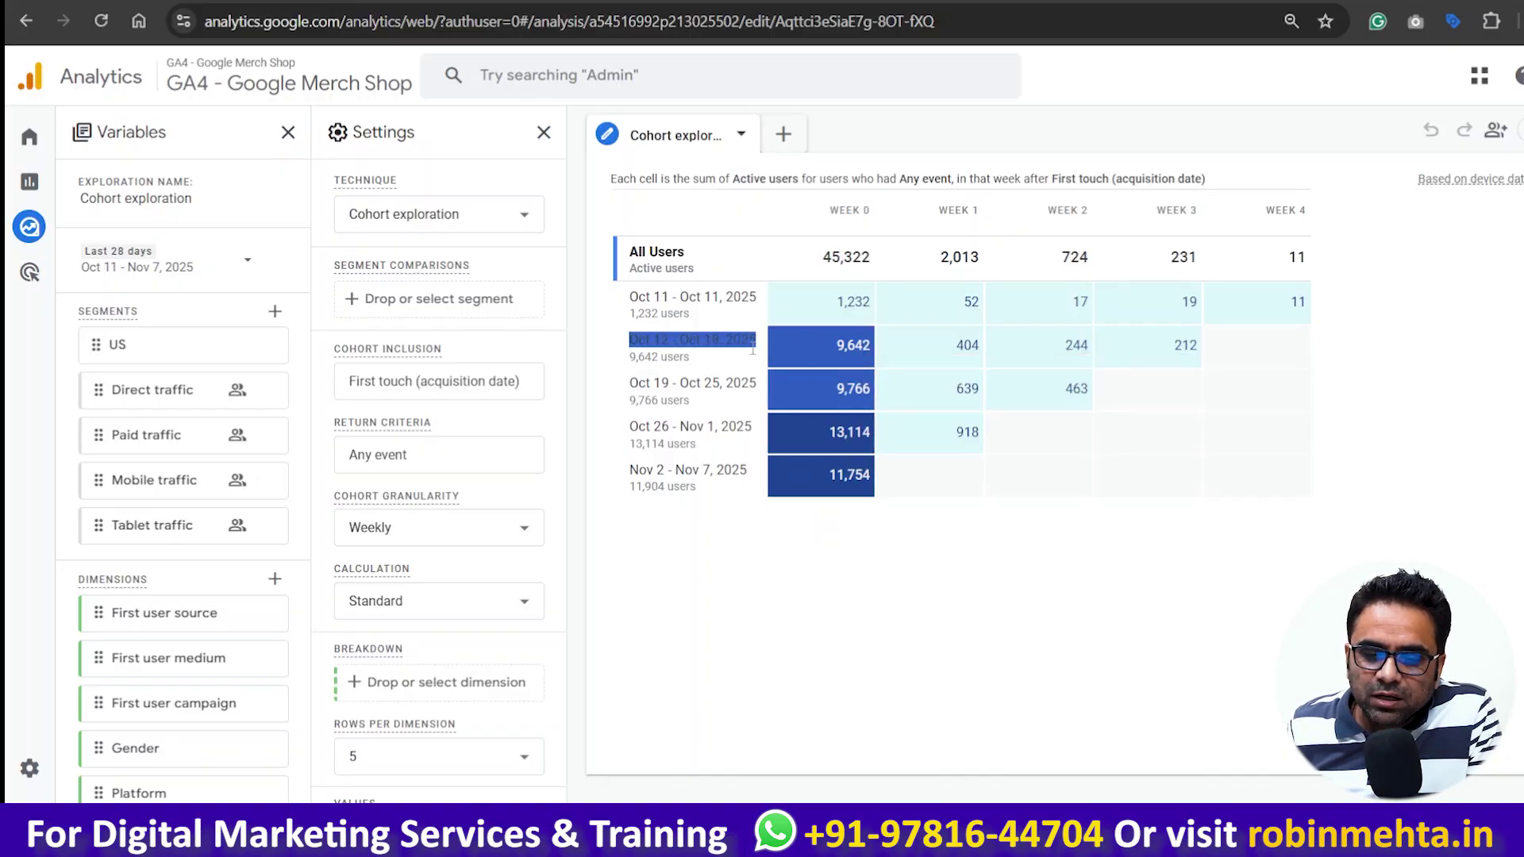
{"action": "left_click", "coordinate": [947, 573]}
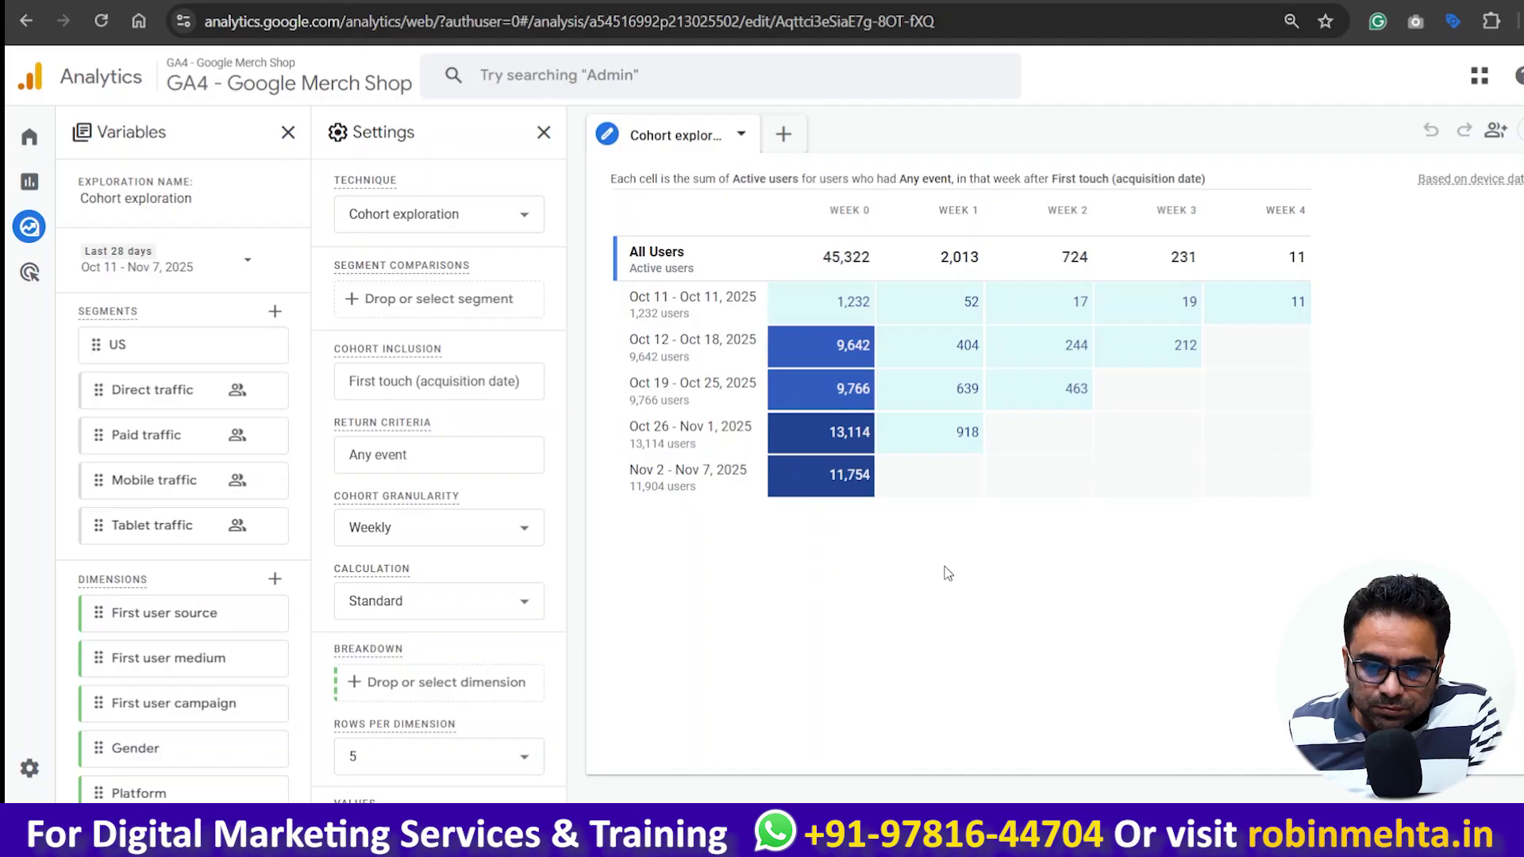
{"action": "mouse_move", "coordinate": [969, 351]}
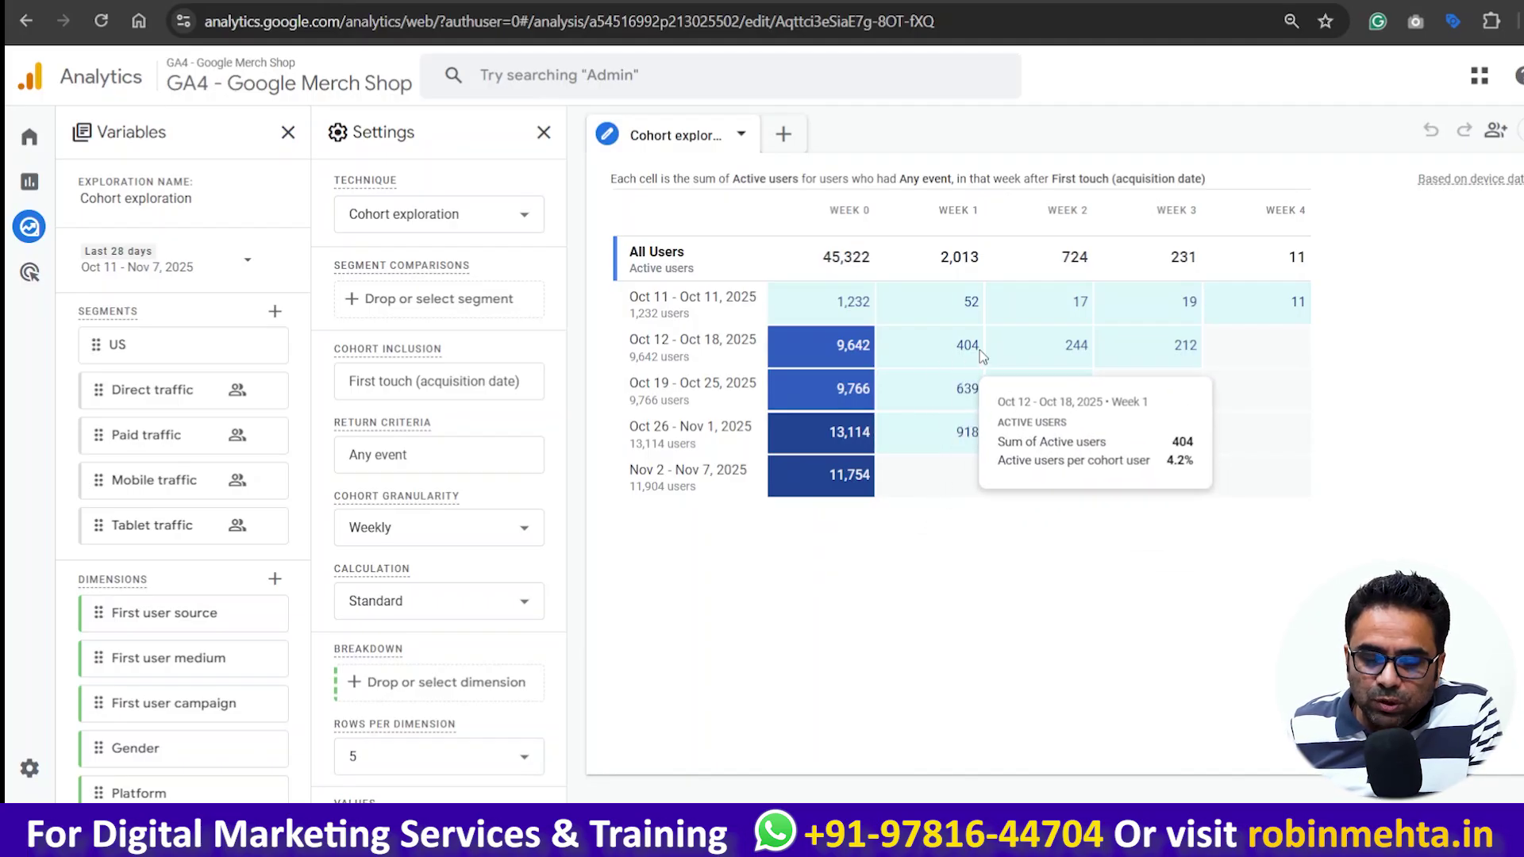
{"action": "mouse_move", "coordinate": [1087, 364]}
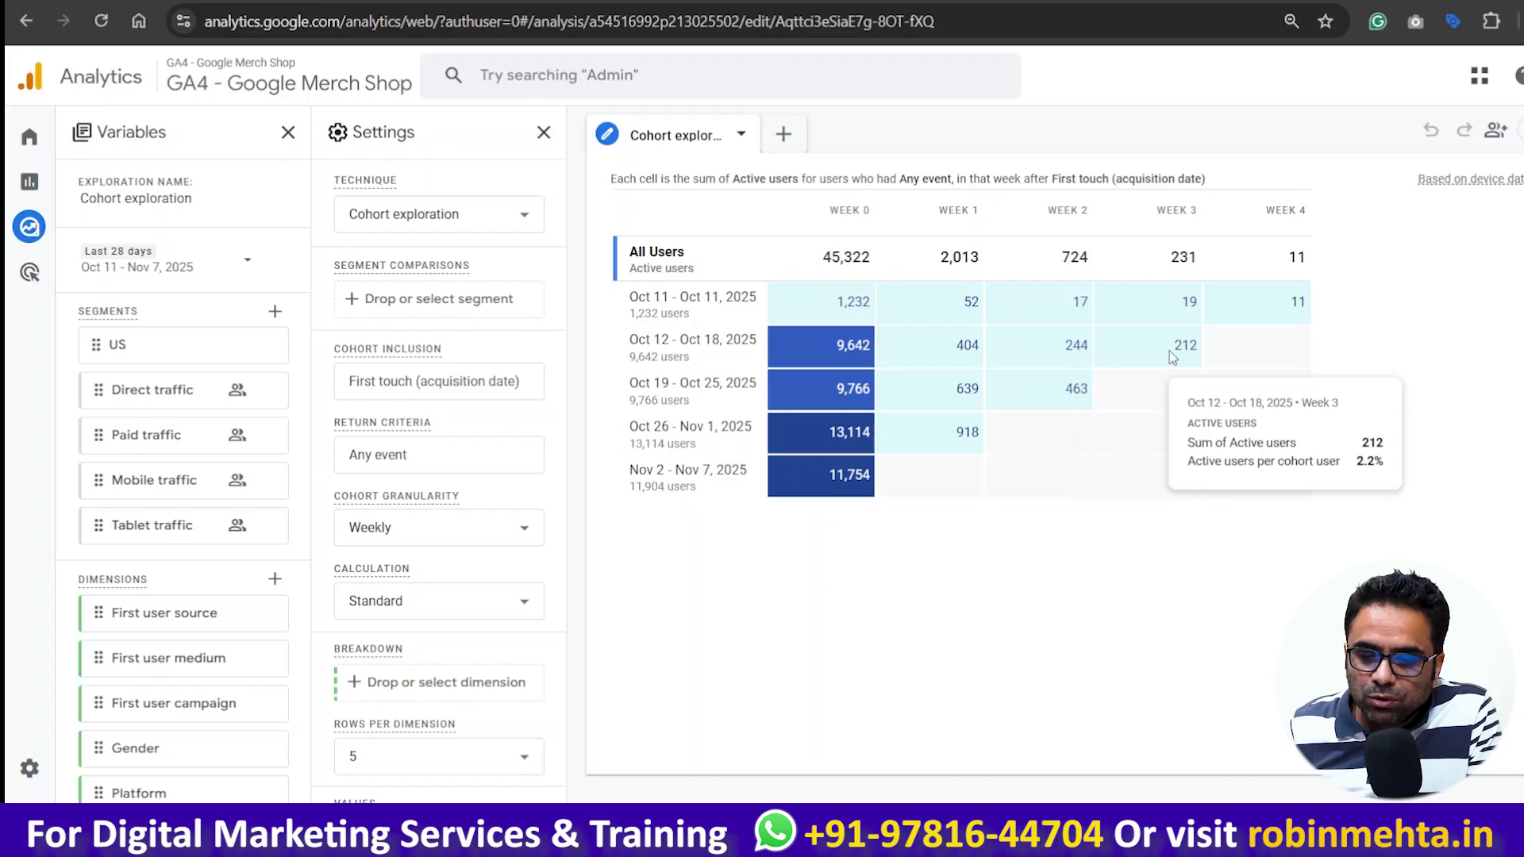
Step: Examine the Oct 19 - Oct 25 cohort's active users for weeks 0 to 2 and compare the neighbouring cohort date ranges
{"action": "mouse_move", "coordinate": [834, 397]}
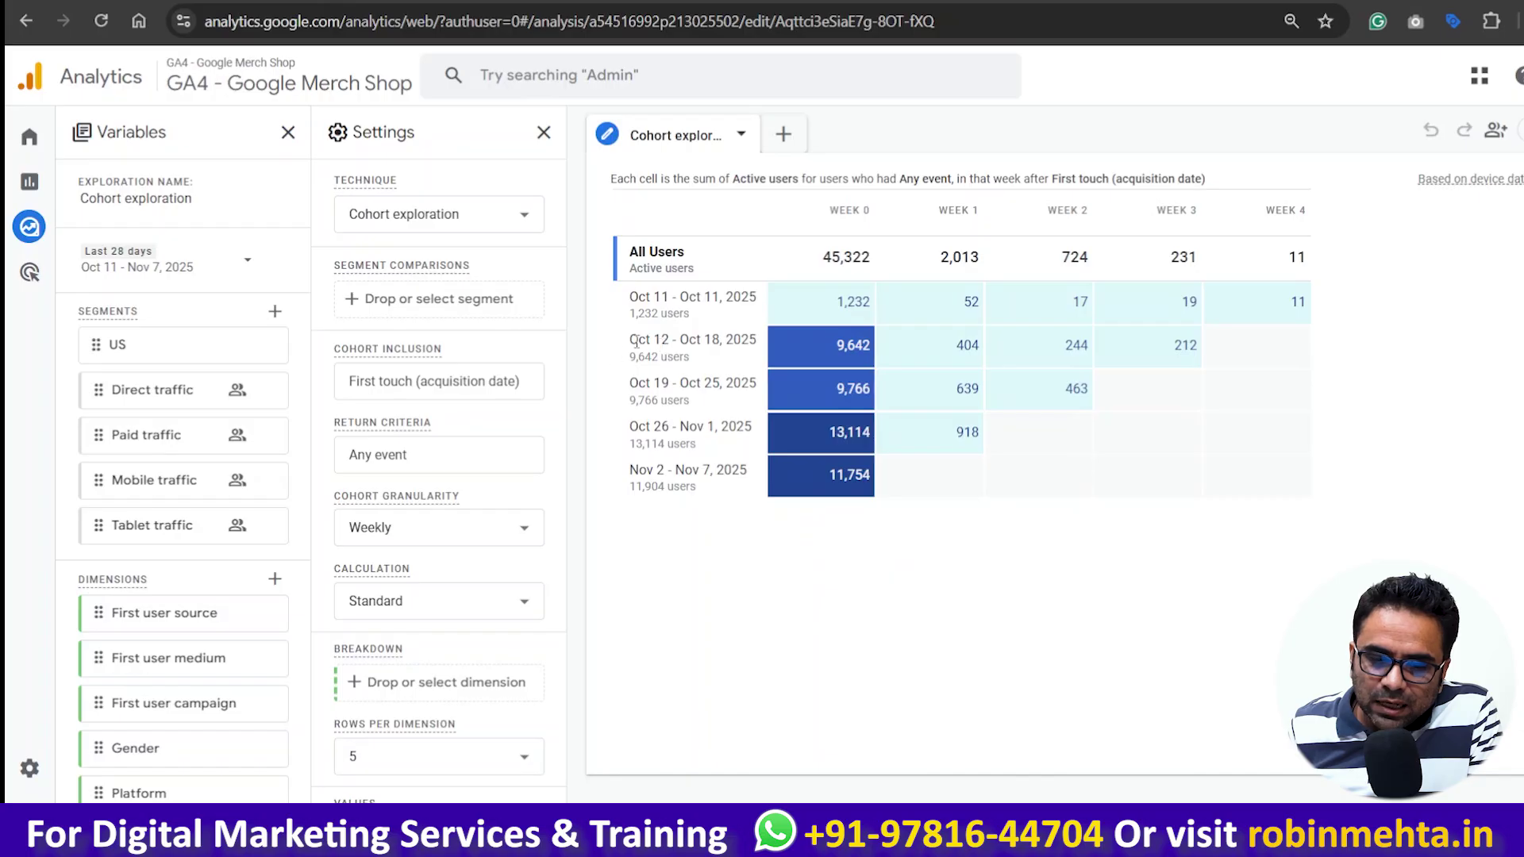
{"action": "left_click_drag", "start_coordinate": [631, 342], "coordinate": [747, 341]}
{"action": "left_click_drag", "start_coordinate": [632, 383], "coordinate": [761, 384]}
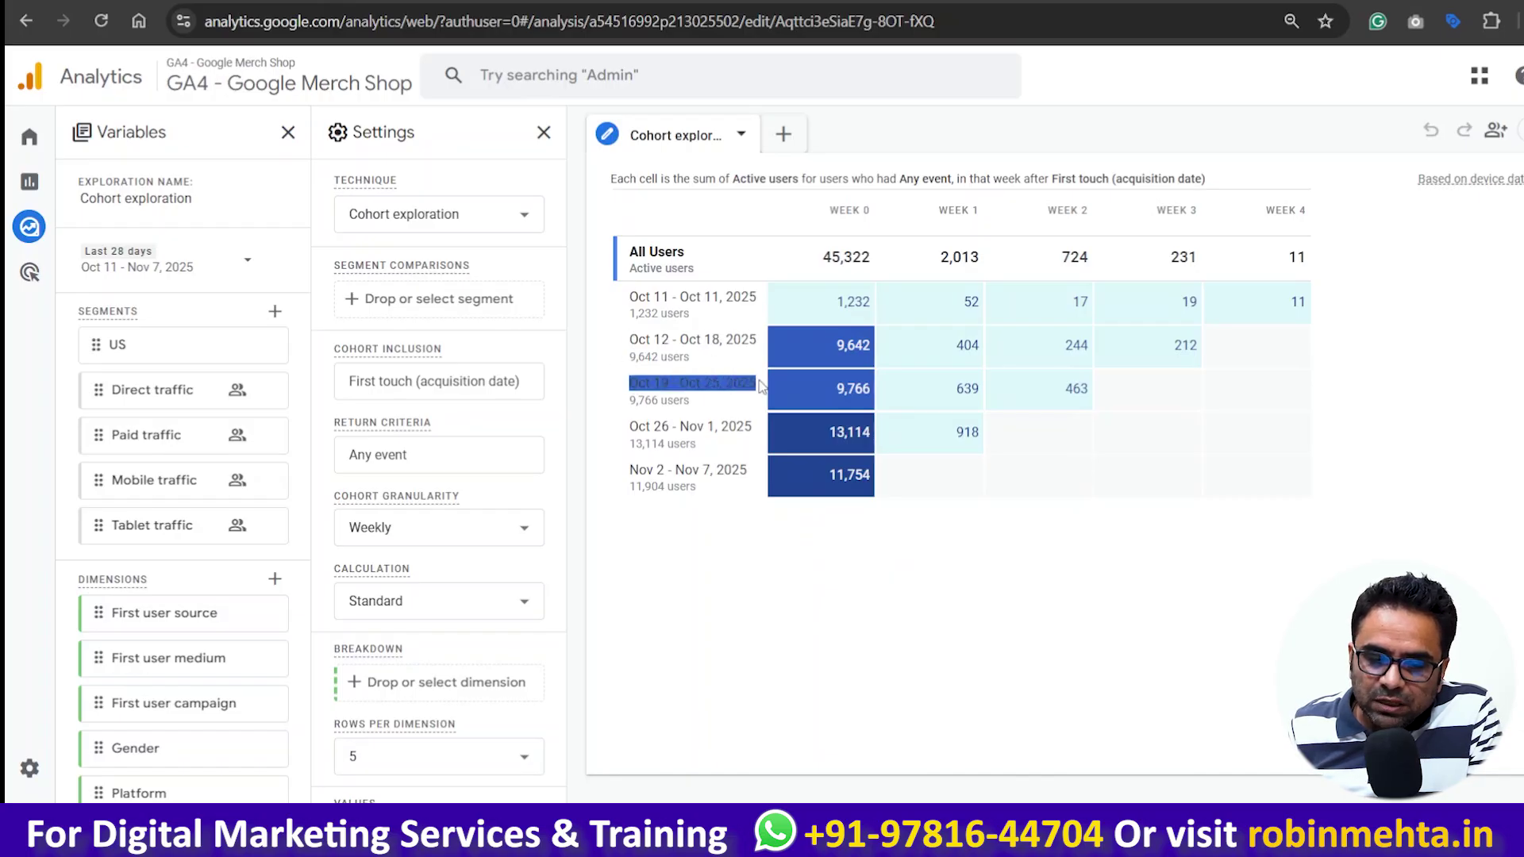
{"action": "left_click_drag", "start_coordinate": [638, 426], "coordinate": [751, 426]}
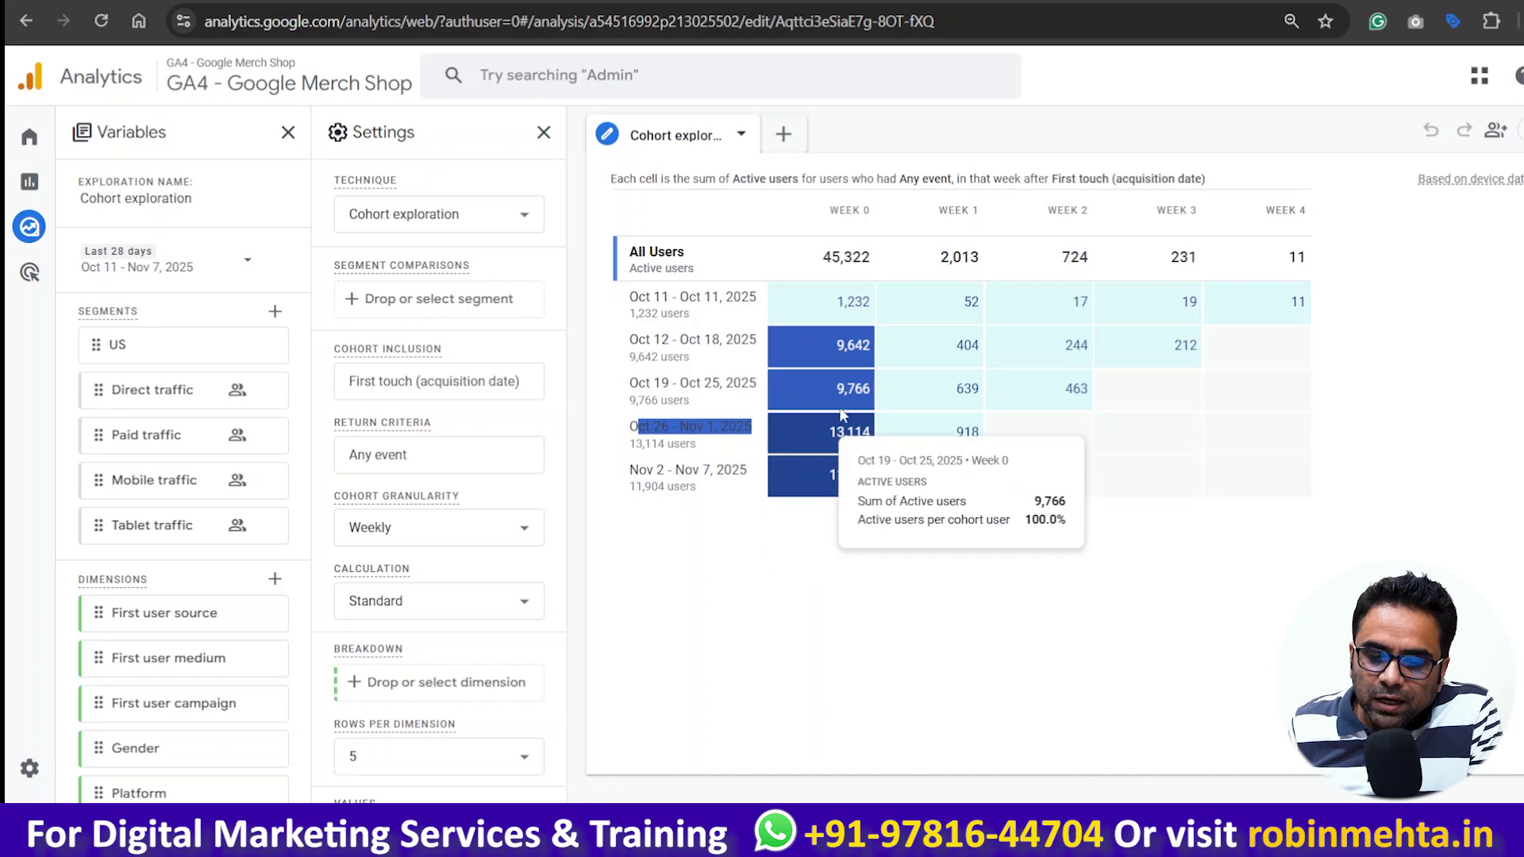
{"action": "left_click", "coordinate": [990, 551]}
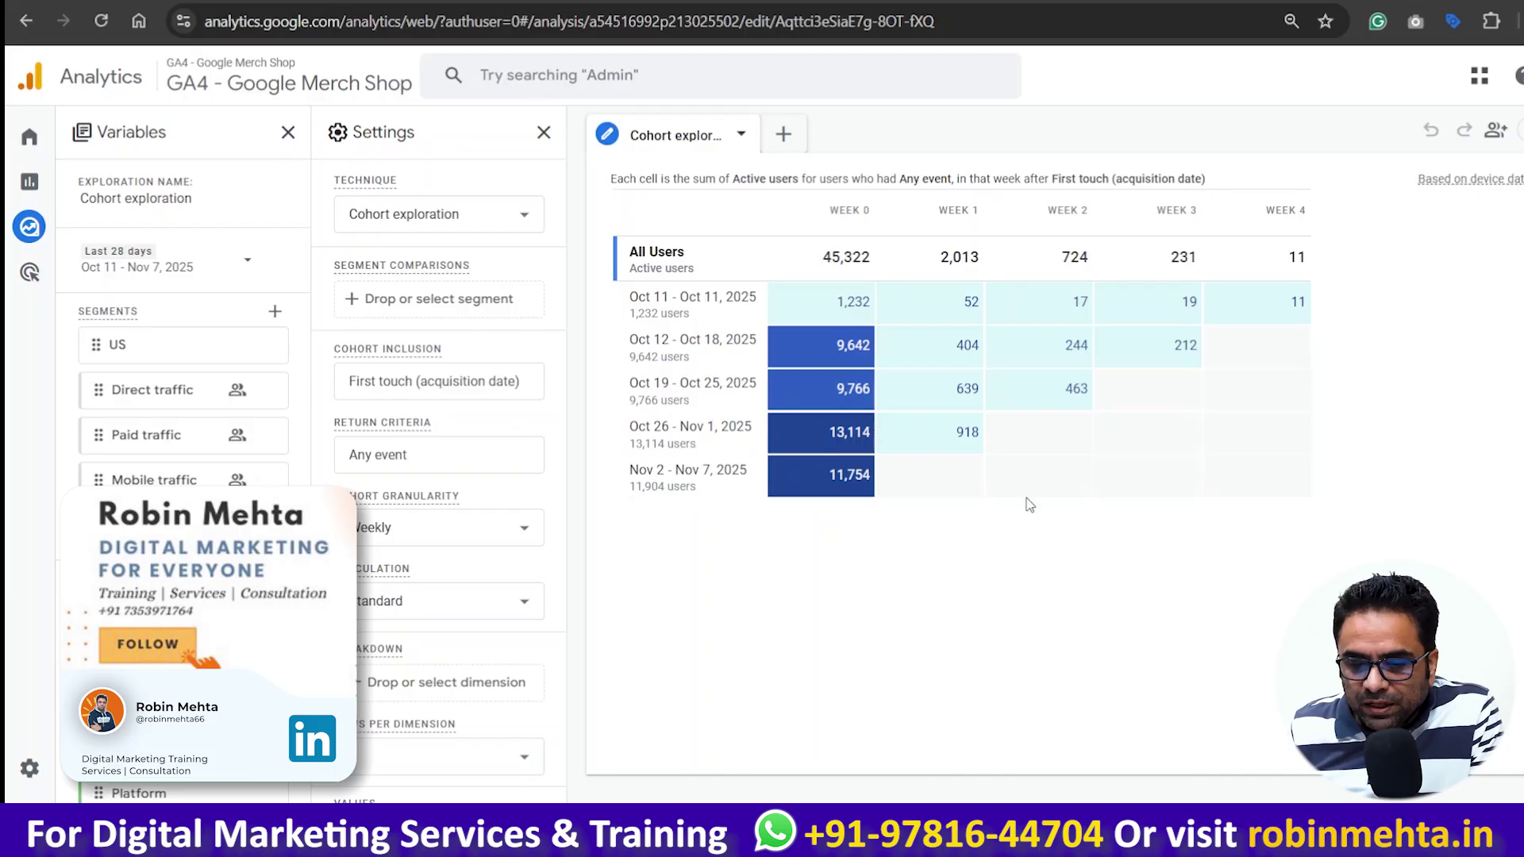
{"action": "mouse_move", "coordinate": [972, 396]}
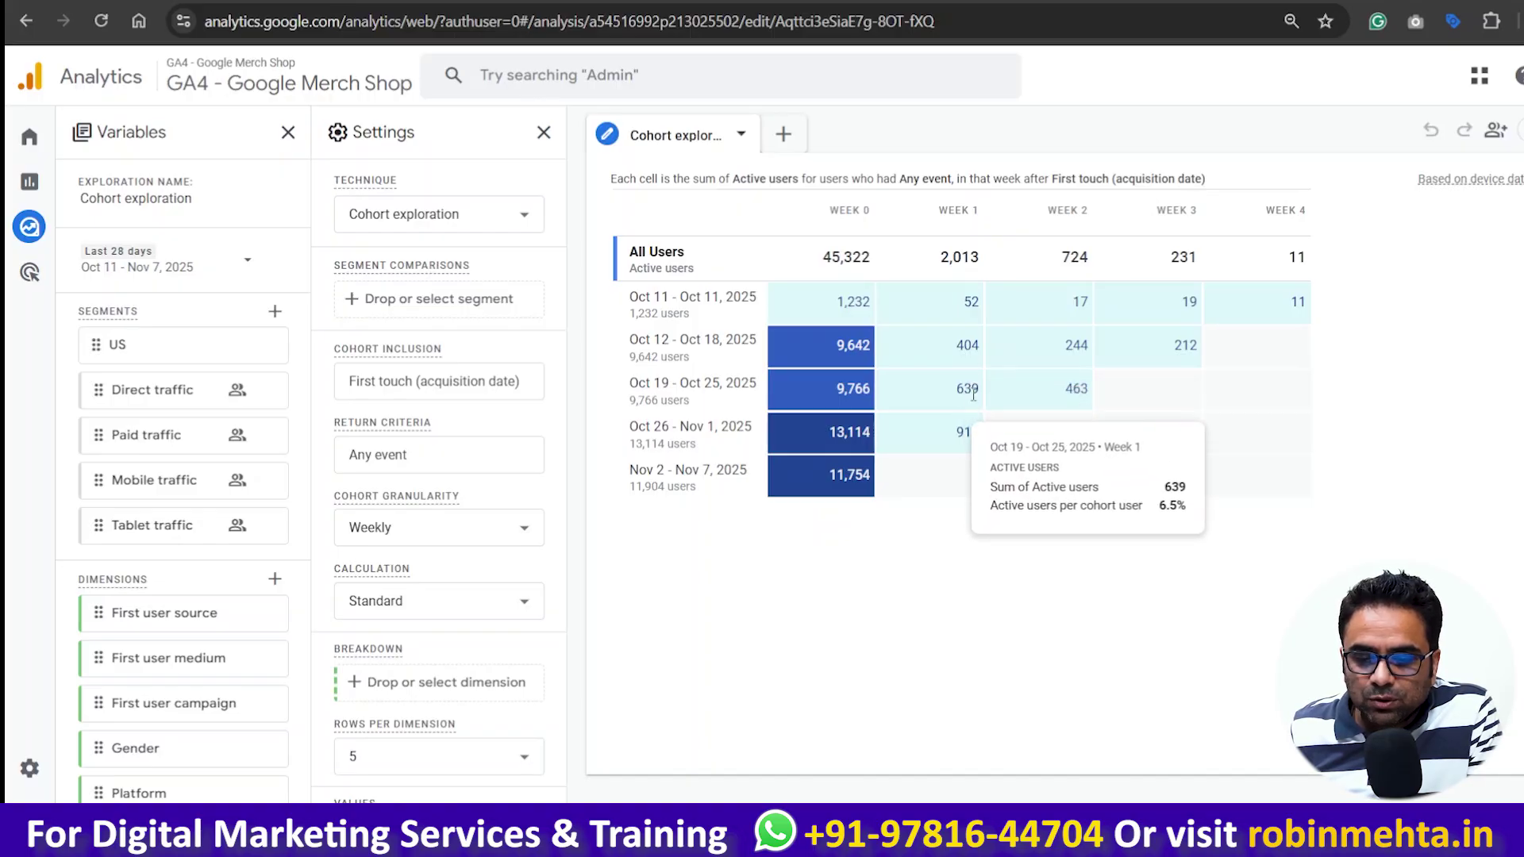
{"action": "mouse_move", "coordinate": [1046, 387]}
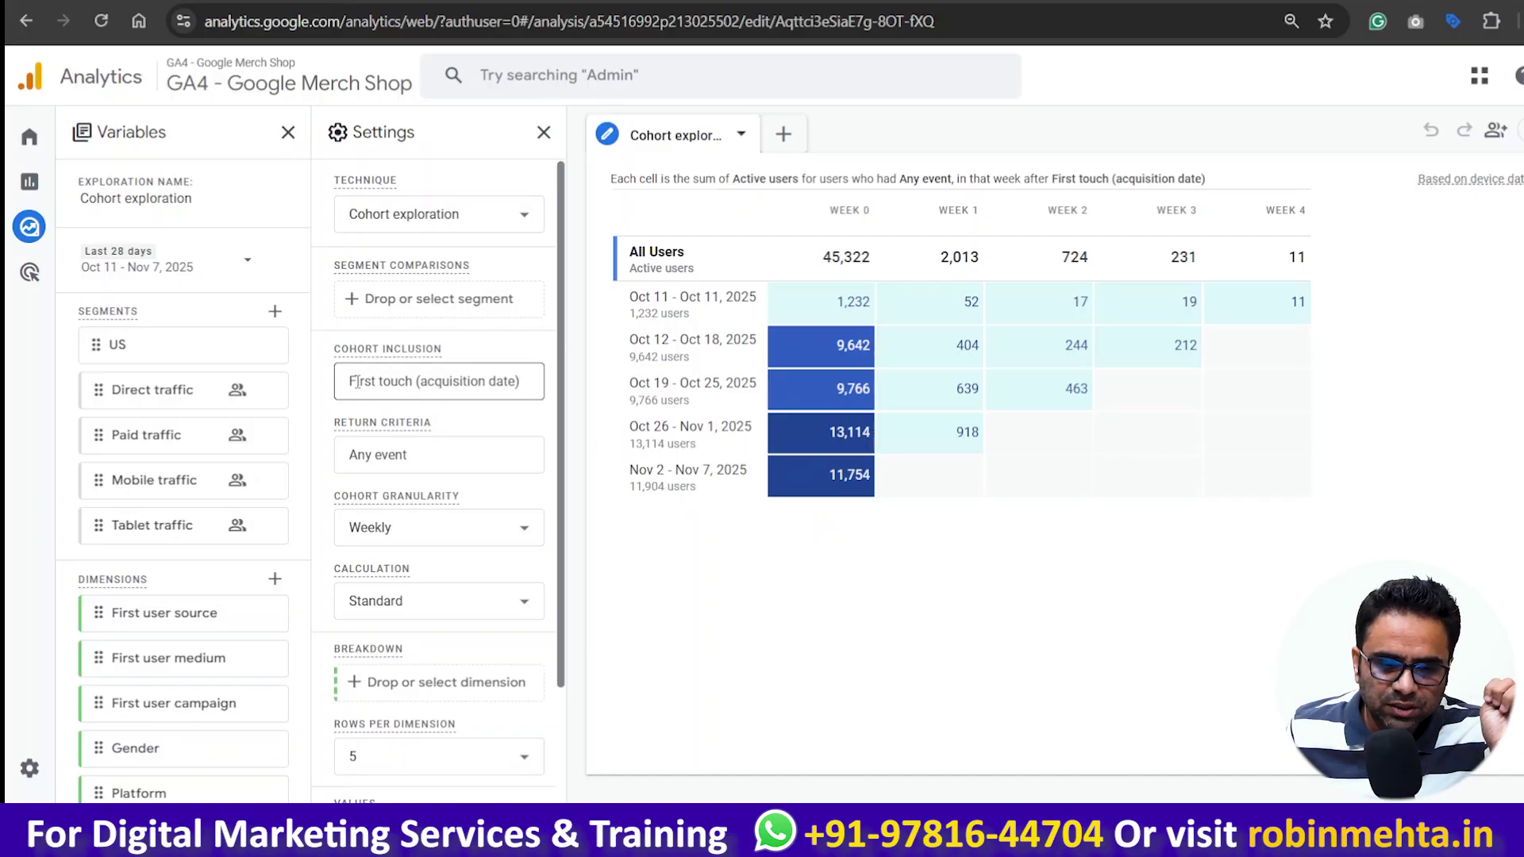
{"action": "left_click_drag", "start_coordinate": [351, 383], "coordinate": [526, 382]}
{"action": "key", "text": "BackSpace"}
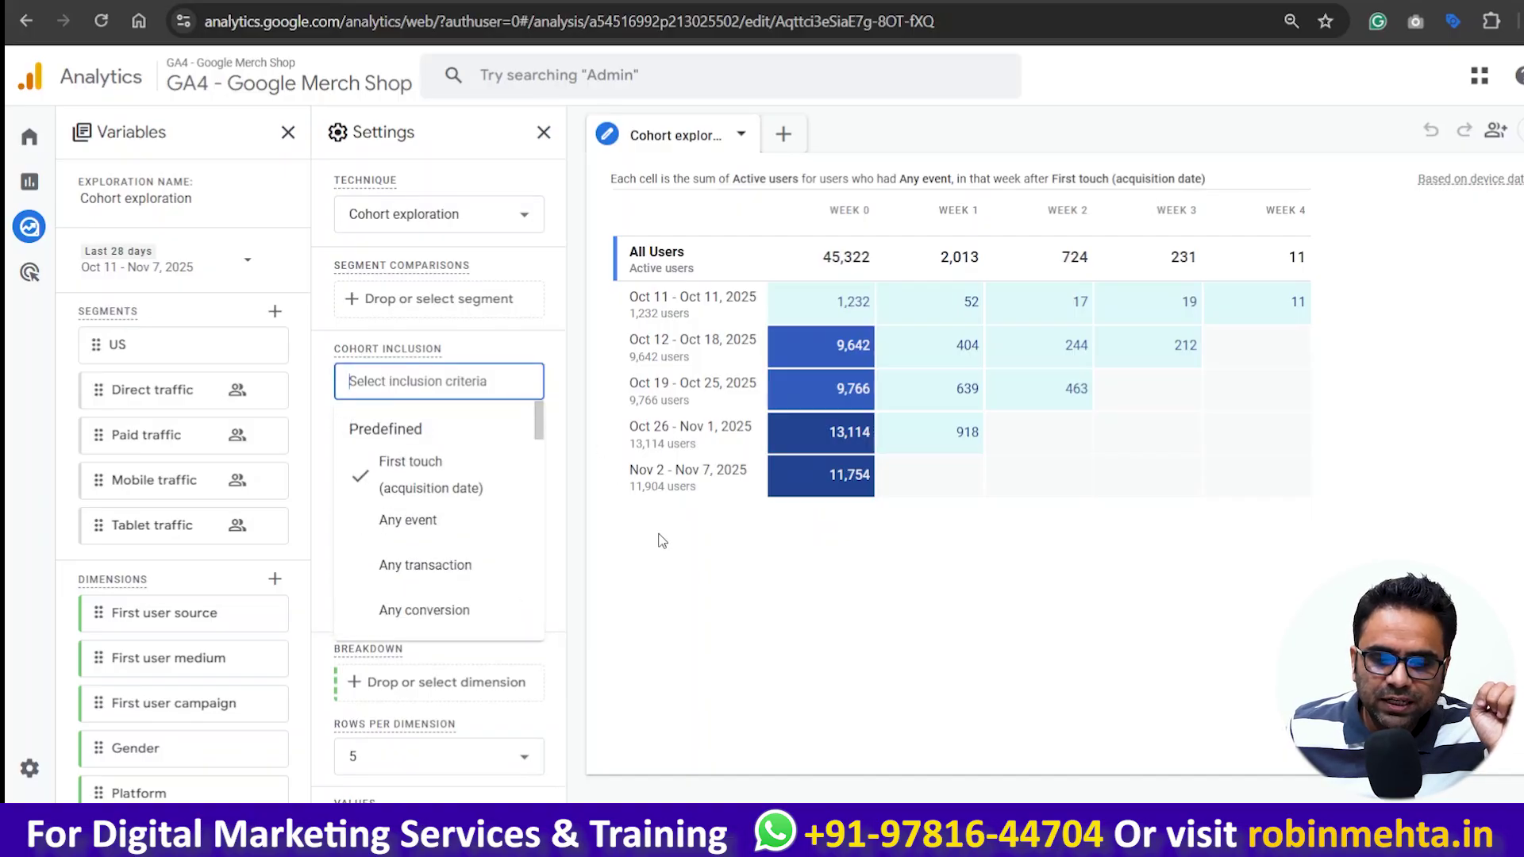
{"action": "left_click", "coordinate": [669, 563]}
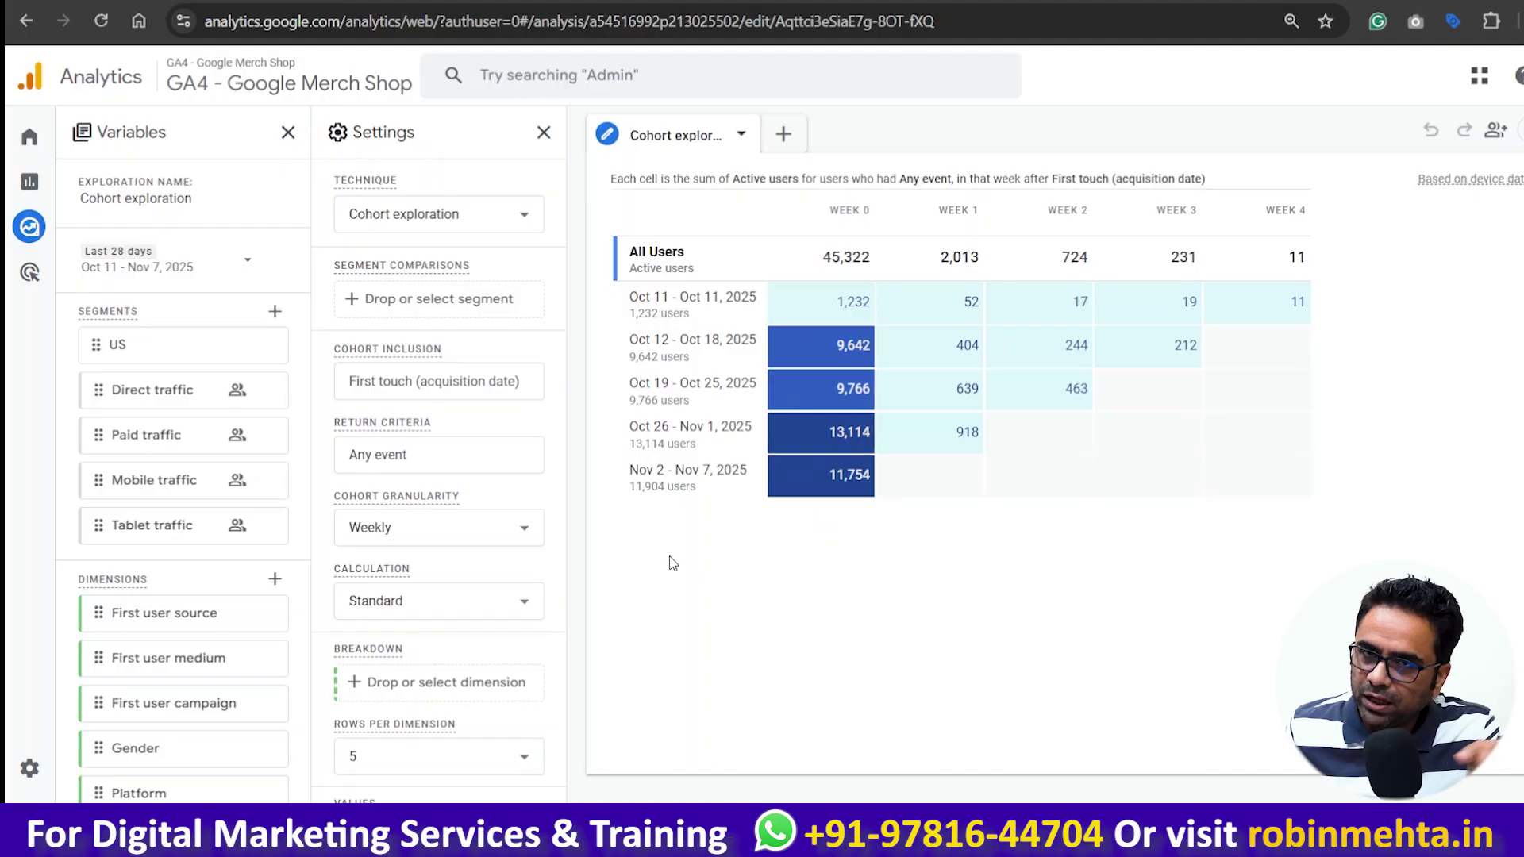
Step: Set the cohort inclusion to Any transaction, inspect the cohort table, and restore First touch (acquisition date)
{"action": "left_click", "coordinate": [492, 382]}
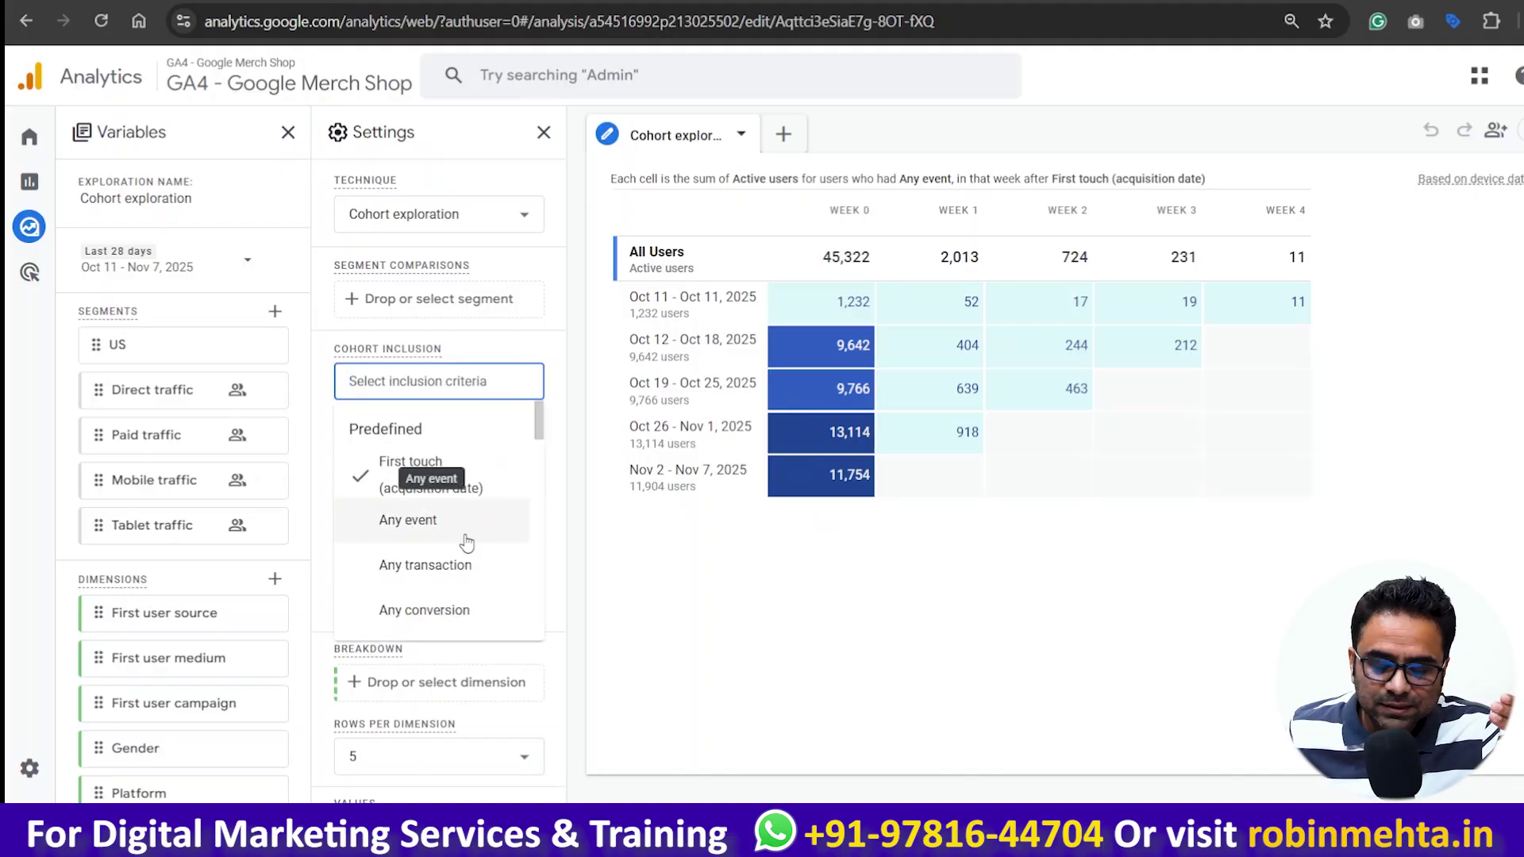
{"action": "scroll", "coordinate": [467, 543], "scroll_direction": "down", "scroll_amount": 1}
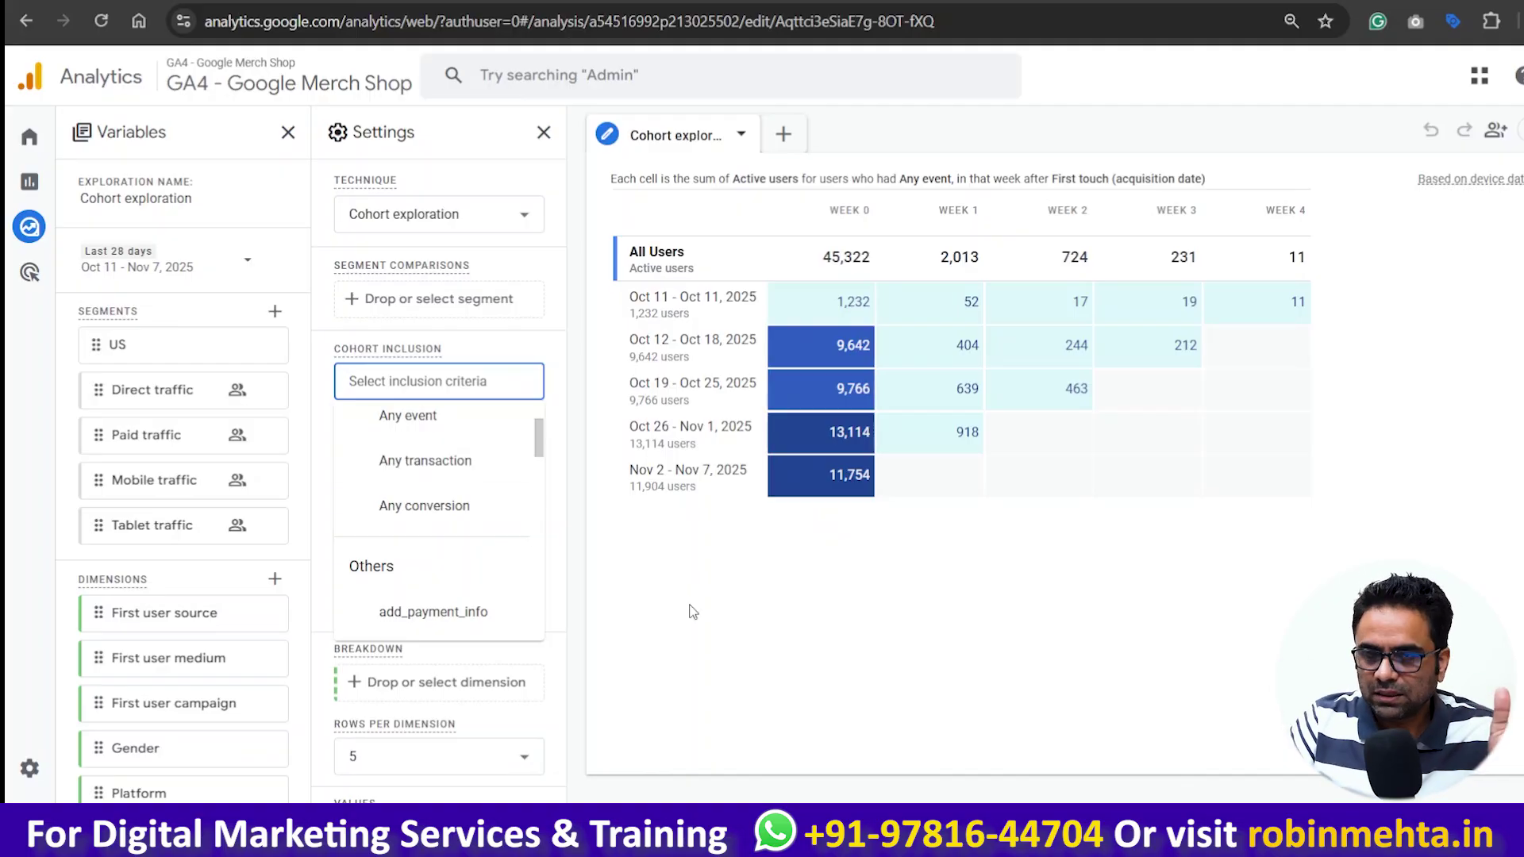
{"action": "left_click", "coordinate": [439, 461]}
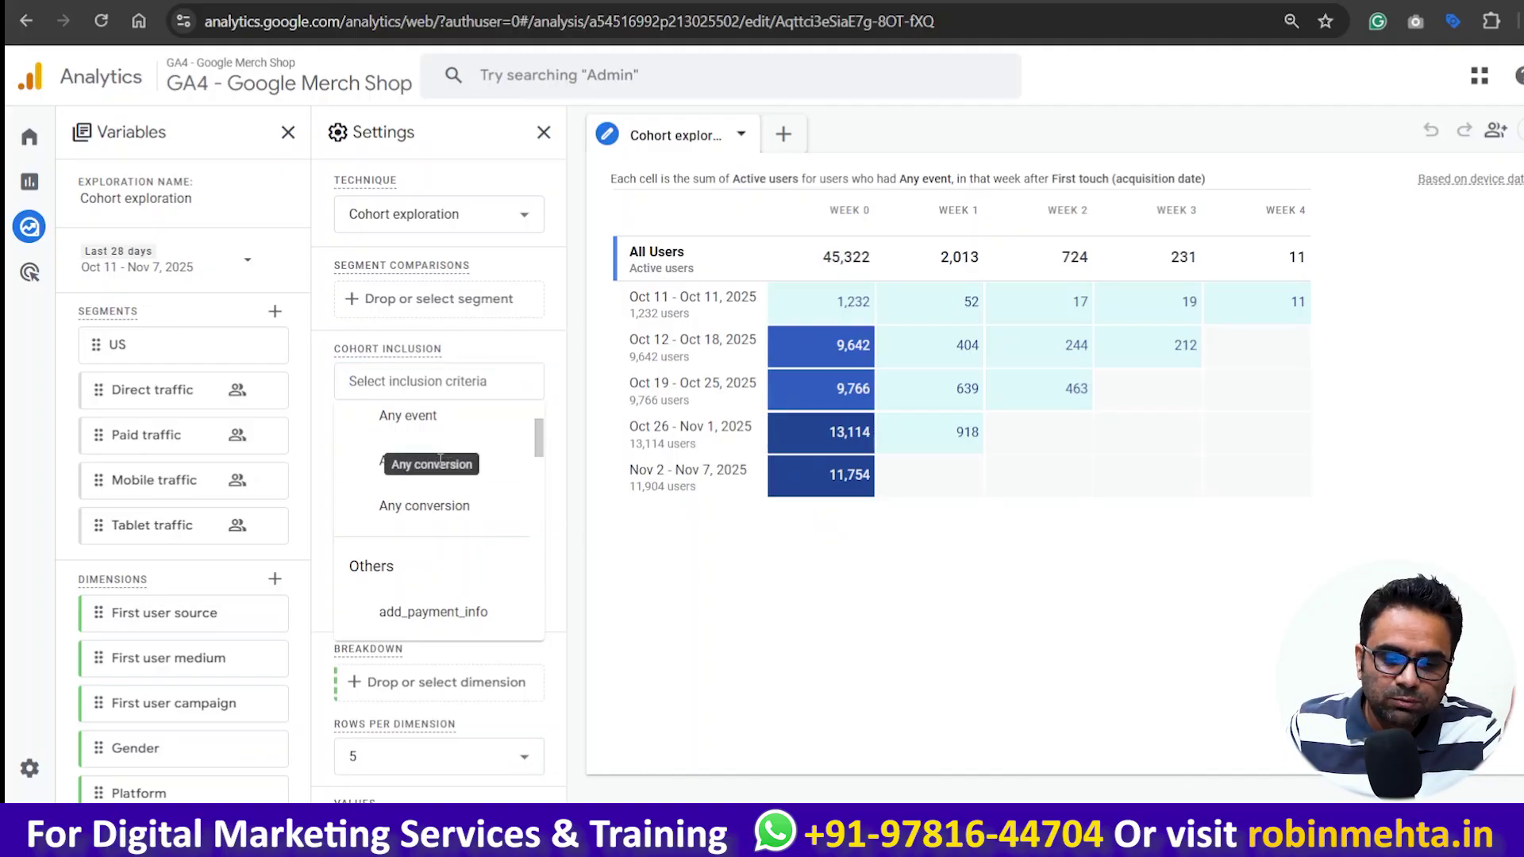
{"action": "left_click", "coordinate": [439, 381]}
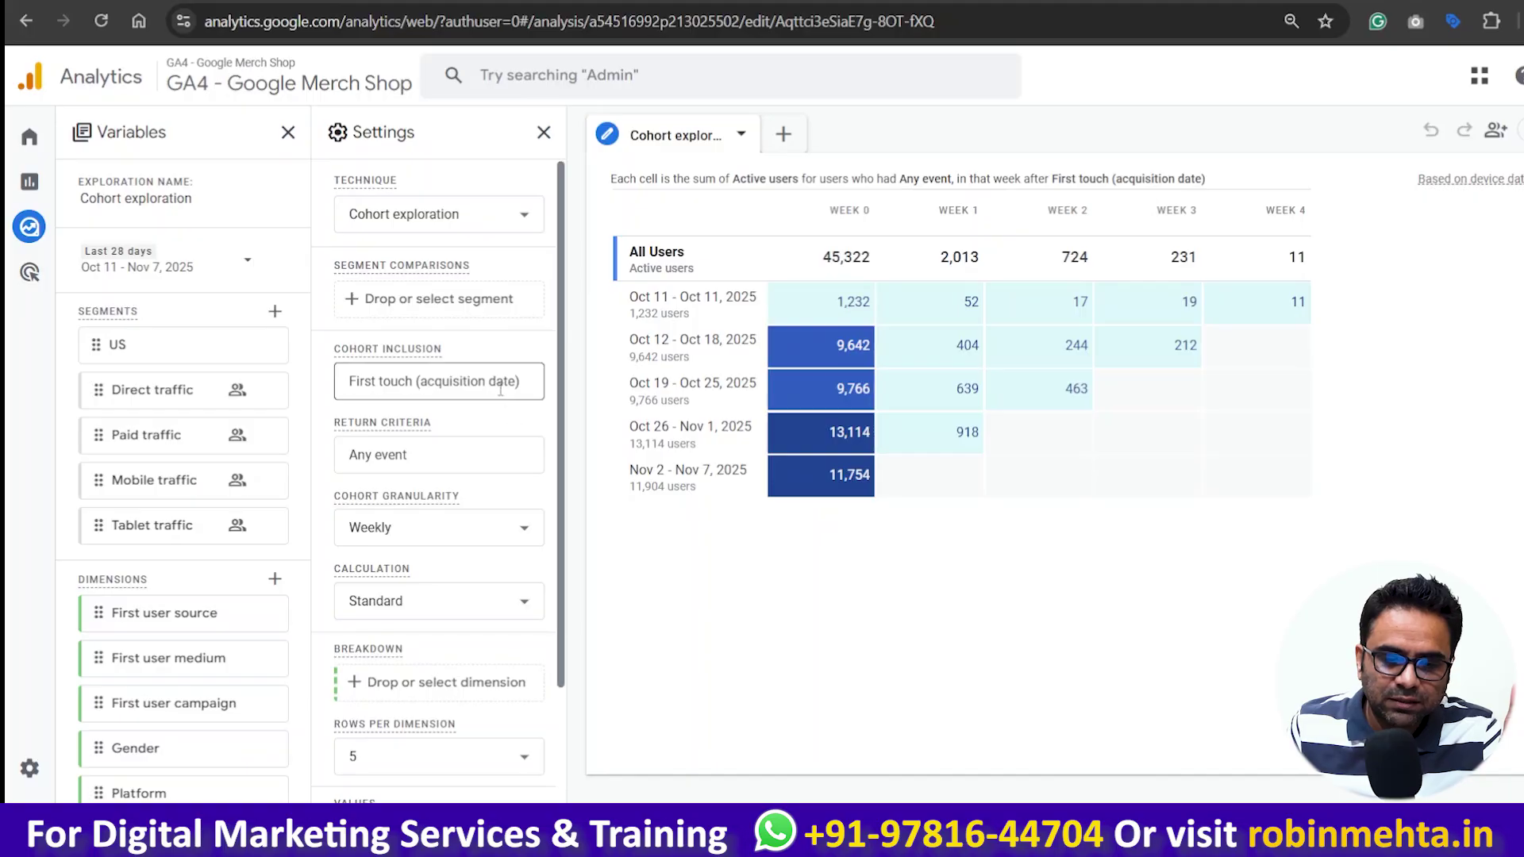
{"action": "left_click", "coordinate": [470, 570]}
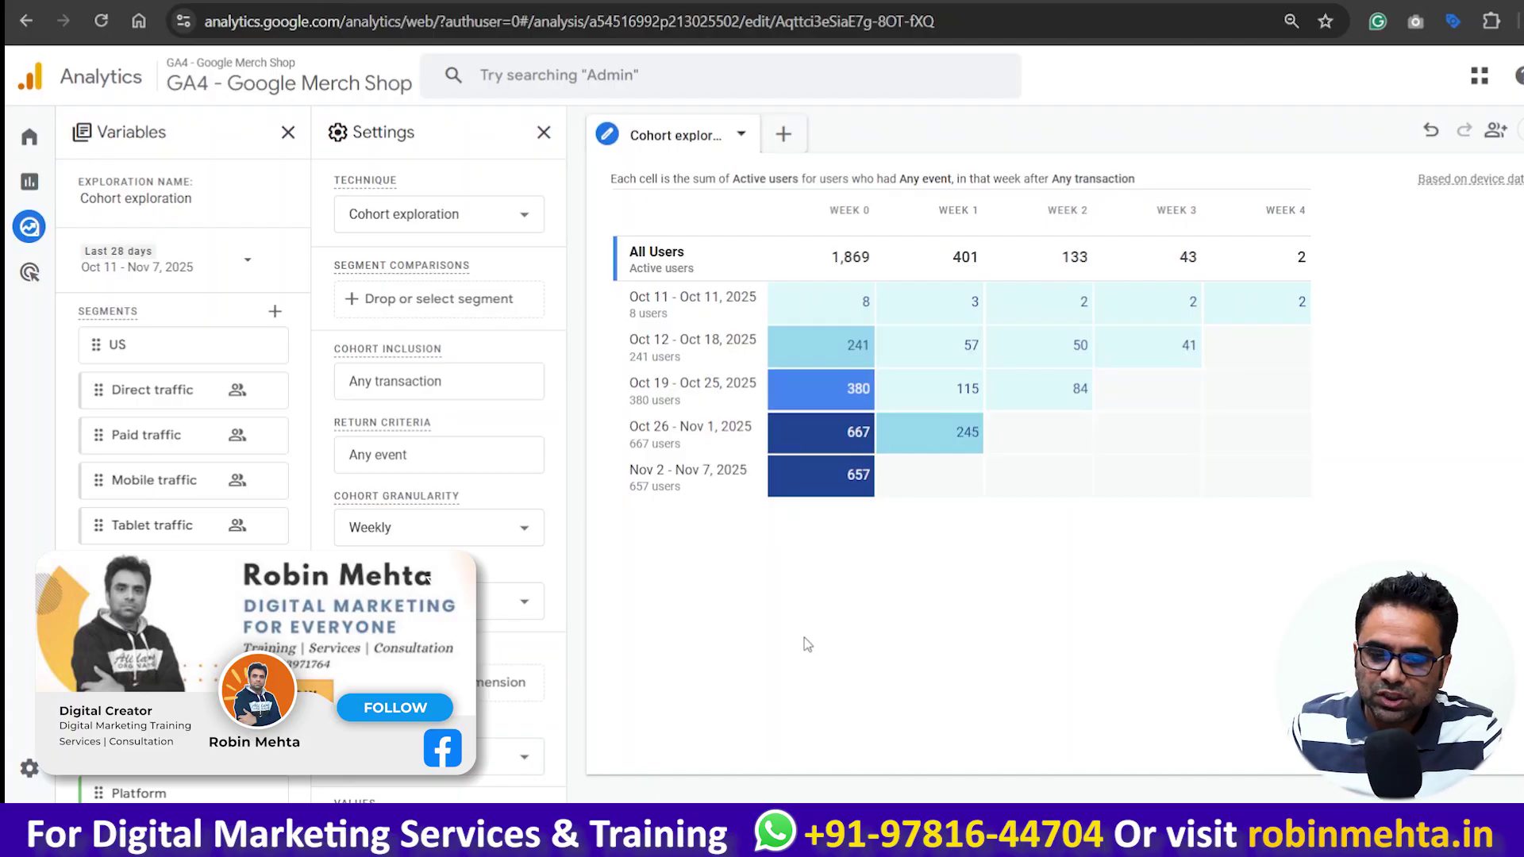
{"action": "mouse_move", "coordinate": [873, 499]}
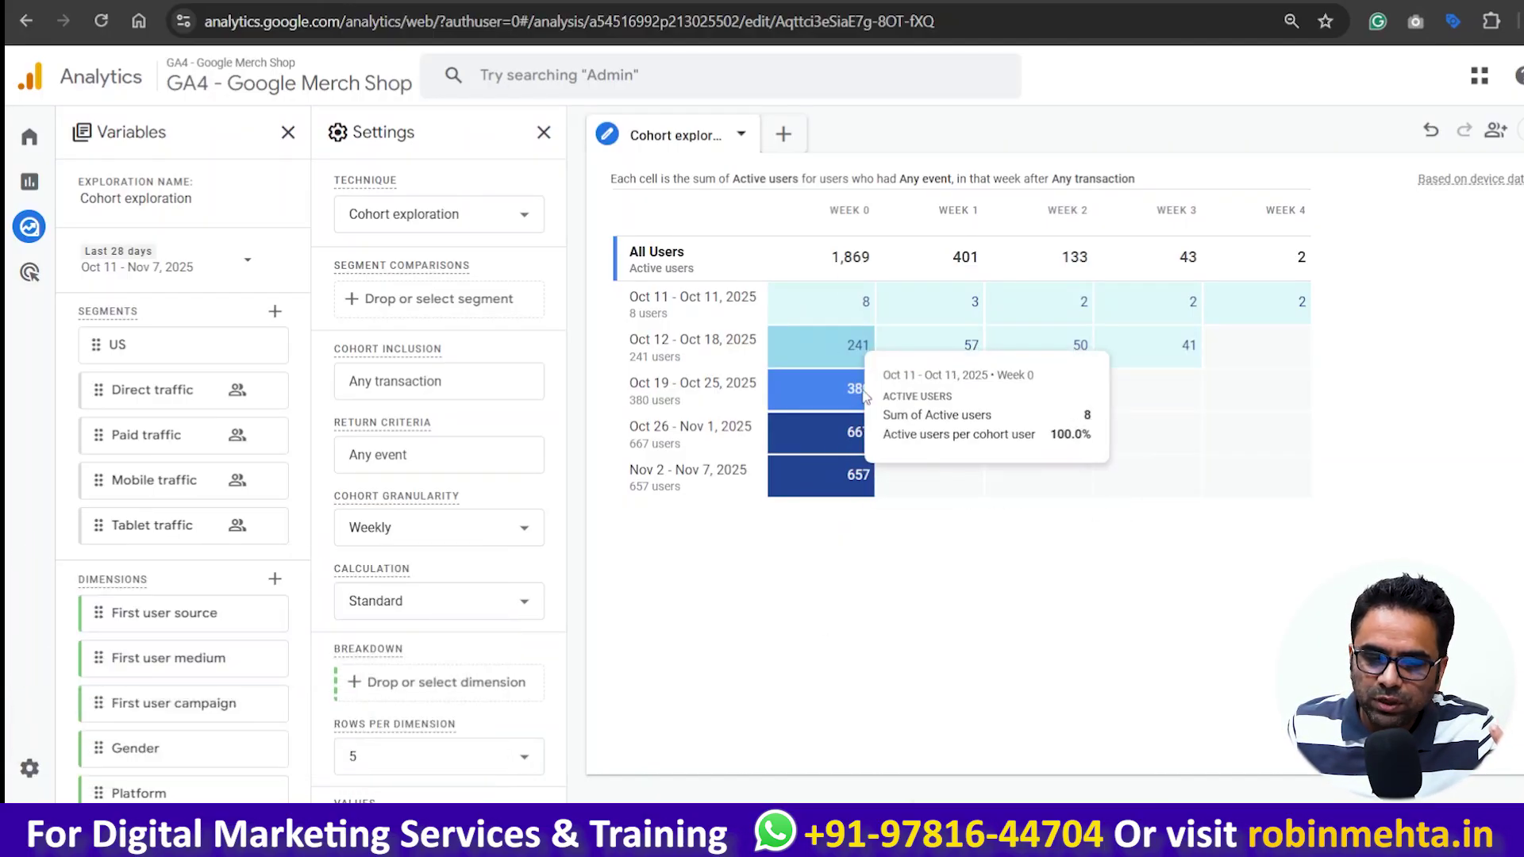
{"action": "left_click", "coordinate": [492, 389]}
{"action": "left_click", "coordinate": [436, 471]}
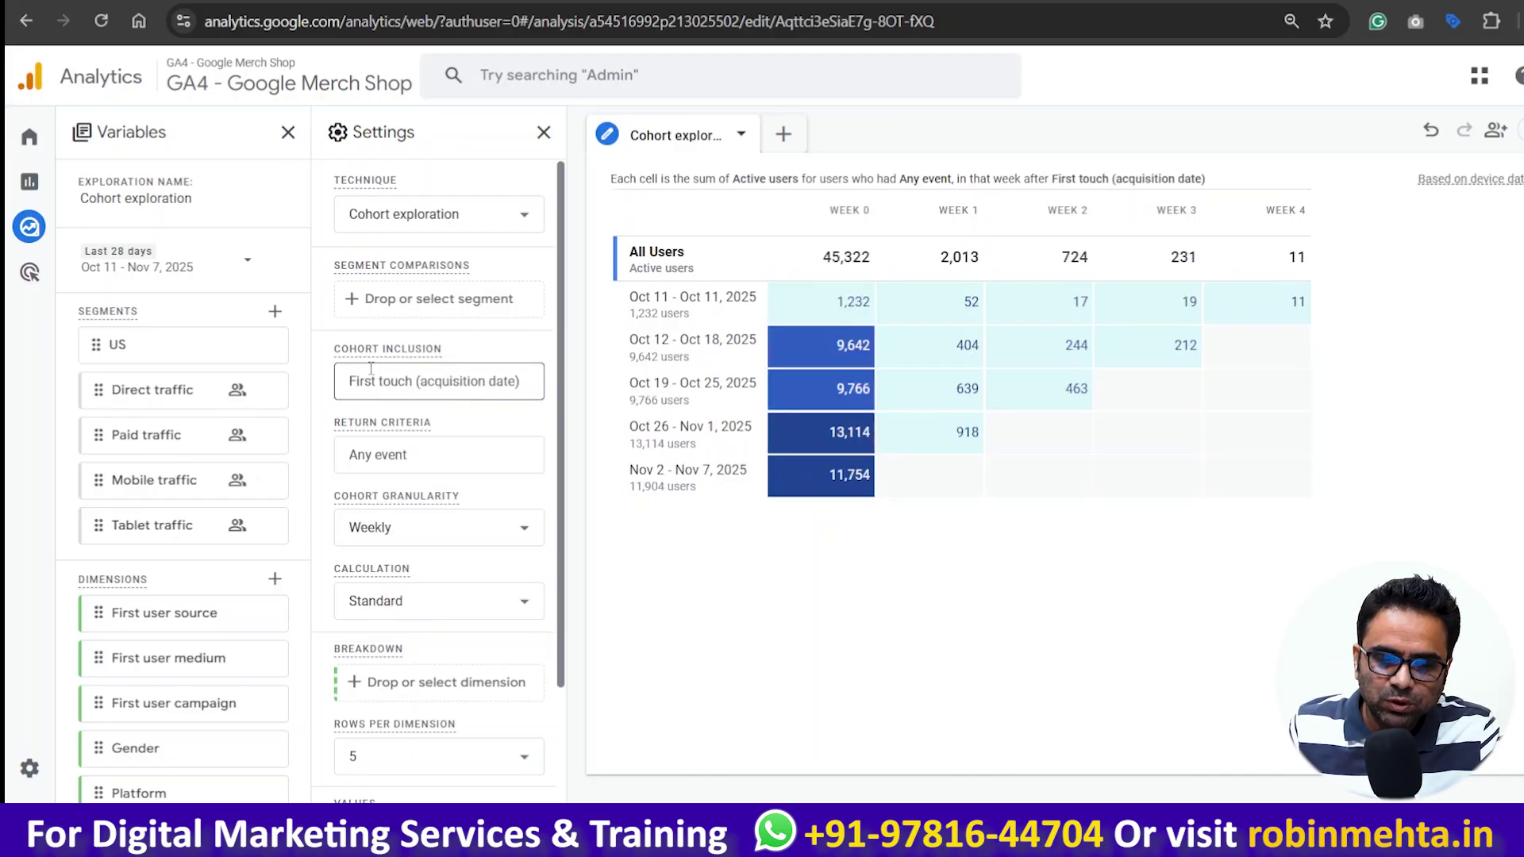
Step: Look through the full list of cohort inclusion criteria, including the individual events, without changing the selection
{"action": "left_click", "coordinate": [486, 384]}
{"action": "scroll", "coordinate": [452, 516], "scroll_direction": "down", "scroll_amount": 3}
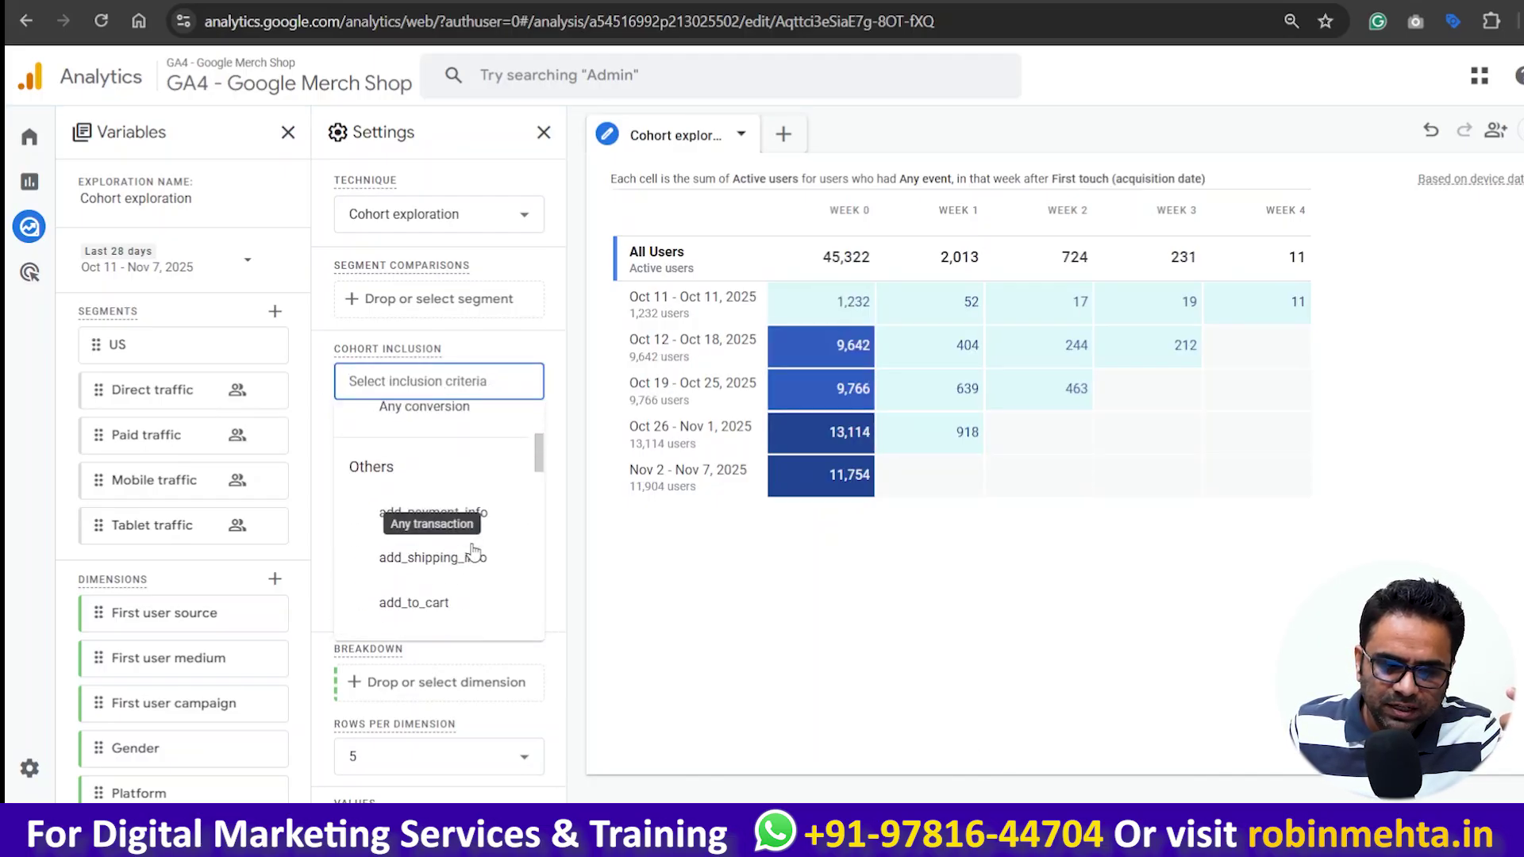
{"action": "scroll", "coordinate": [473, 553], "scroll_direction": "down", "scroll_amount": 15}
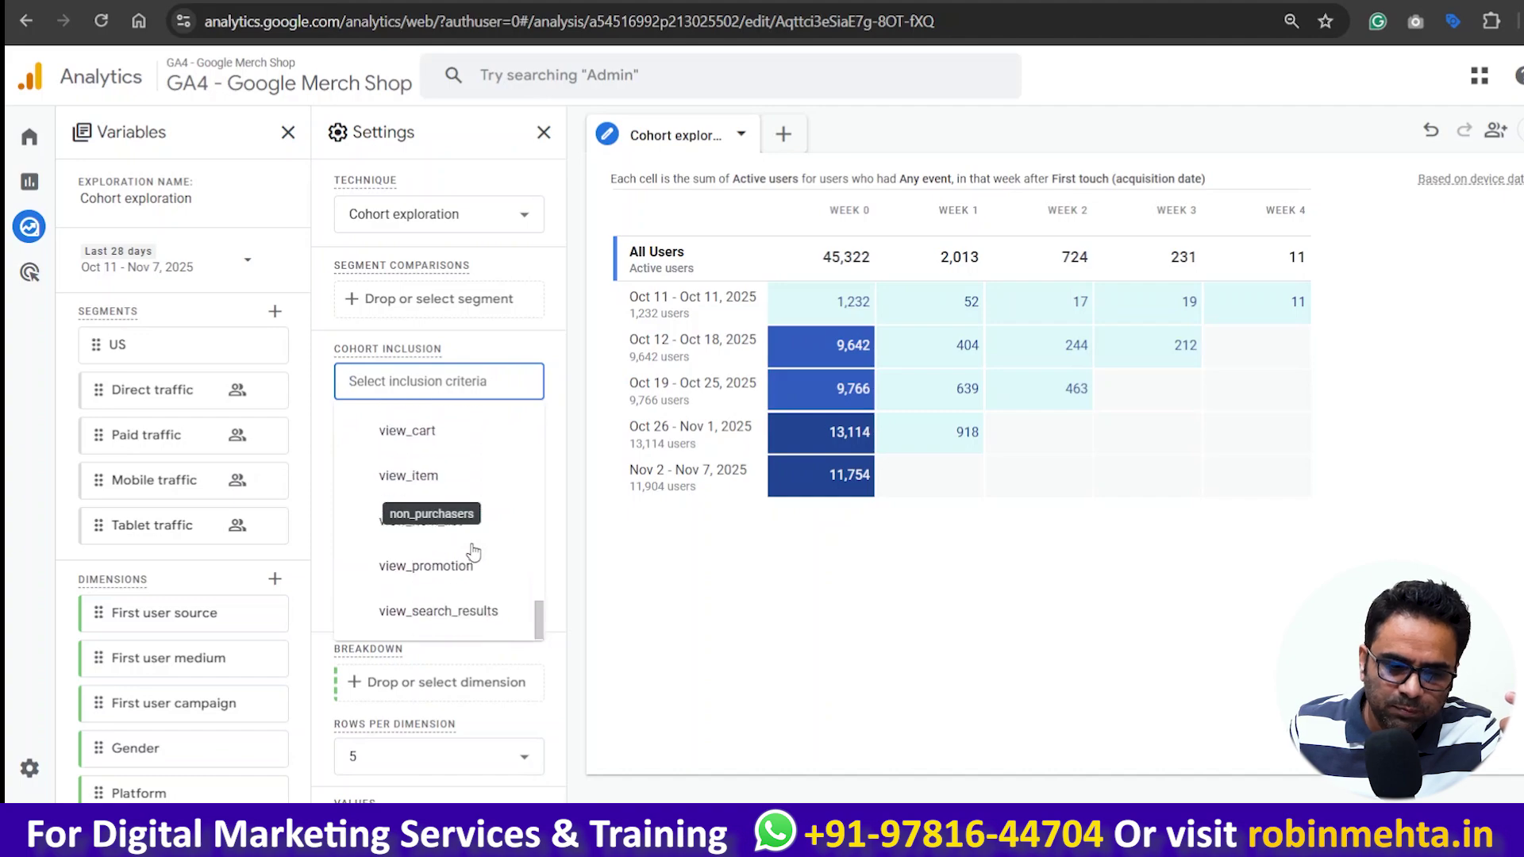
{"action": "scroll", "coordinate": [473, 553], "scroll_direction": "up", "scroll_amount": 5}
{"action": "scroll", "coordinate": [473, 553], "scroll_direction": "up", "scroll_amount": 8}
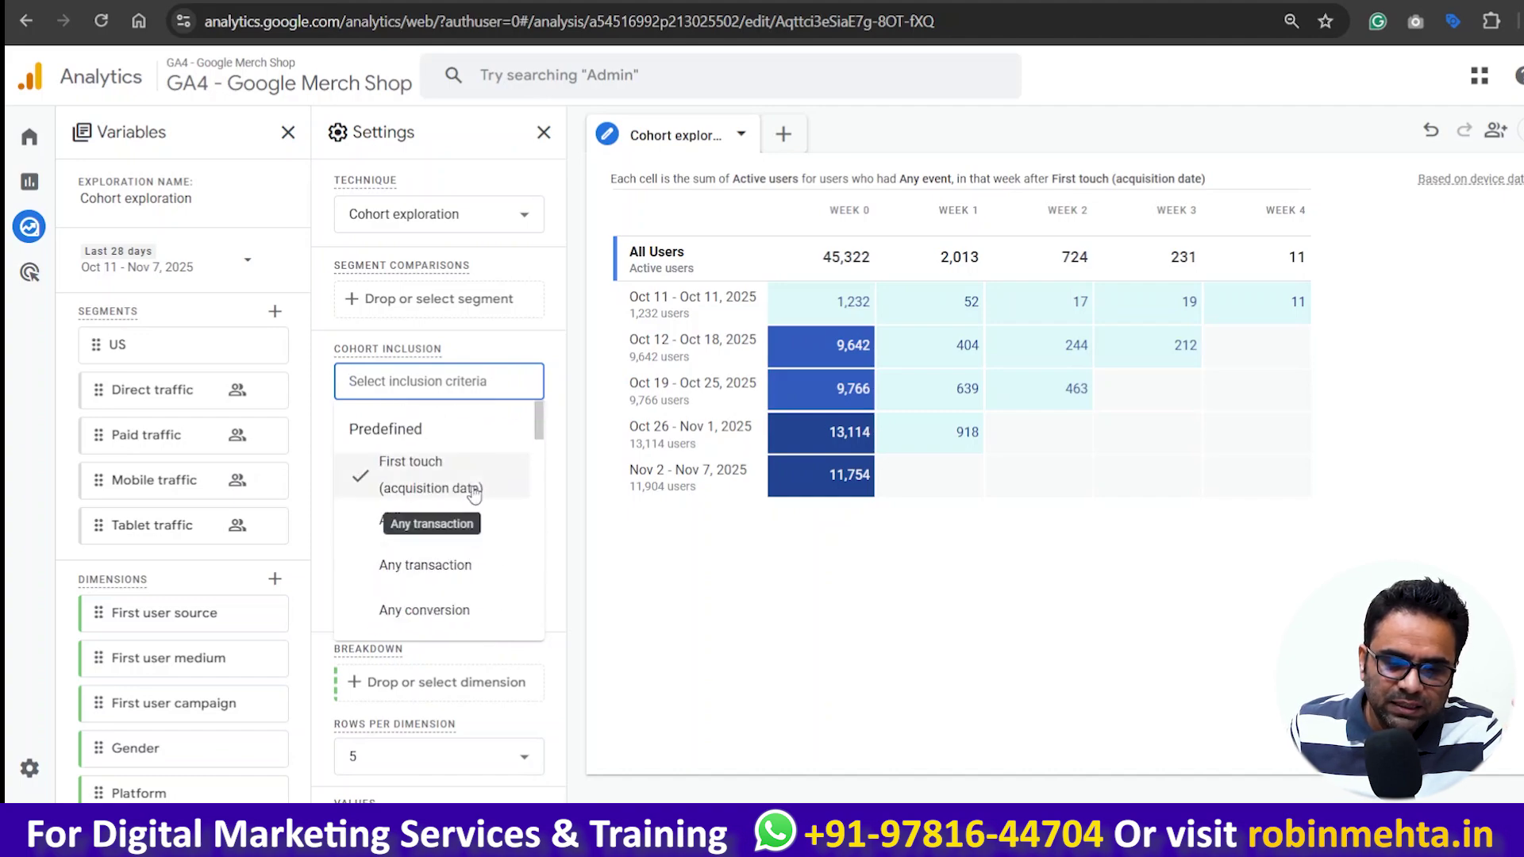
{"action": "left_click", "coordinate": [622, 580]}
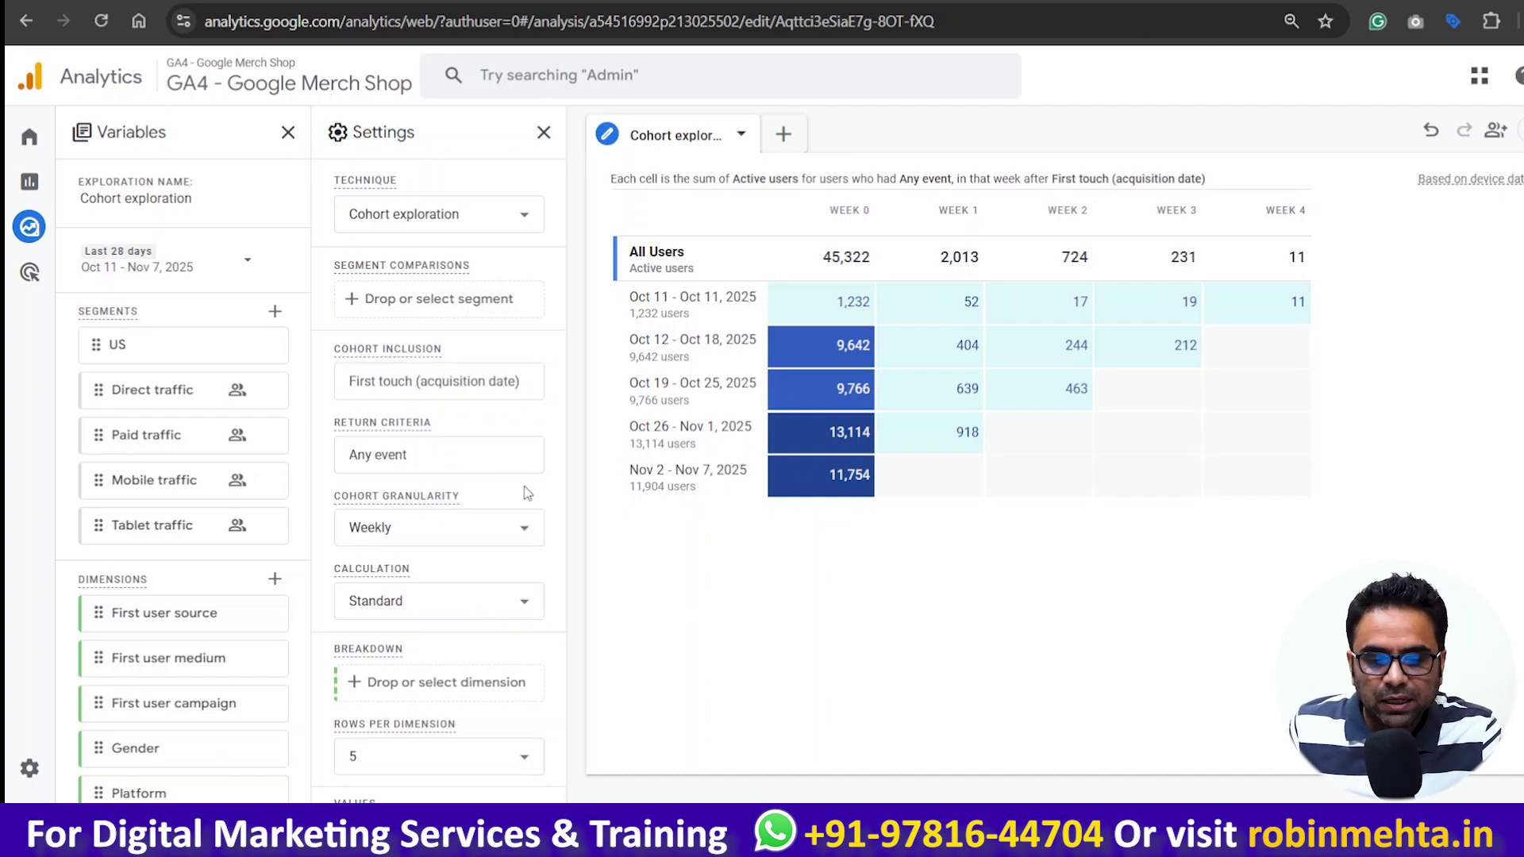
Step: Set the return criteria to Any transaction and inspect the Oct 19 - Oct 25 cohort's week 1 cell
{"action": "mouse_move", "coordinate": [511, 426]}
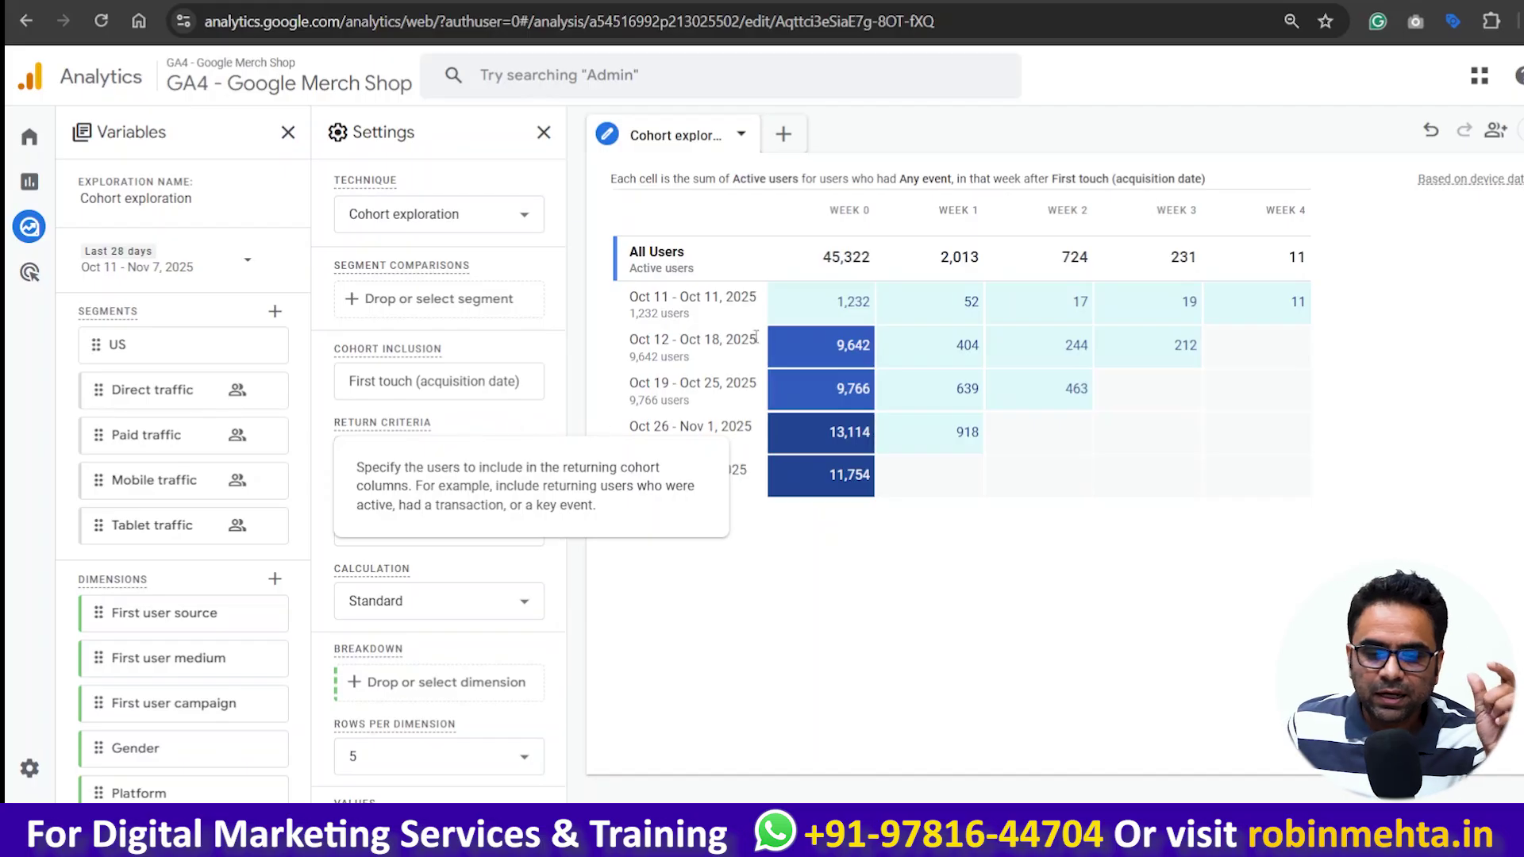
{"action": "mouse_move", "coordinate": [975, 334]}
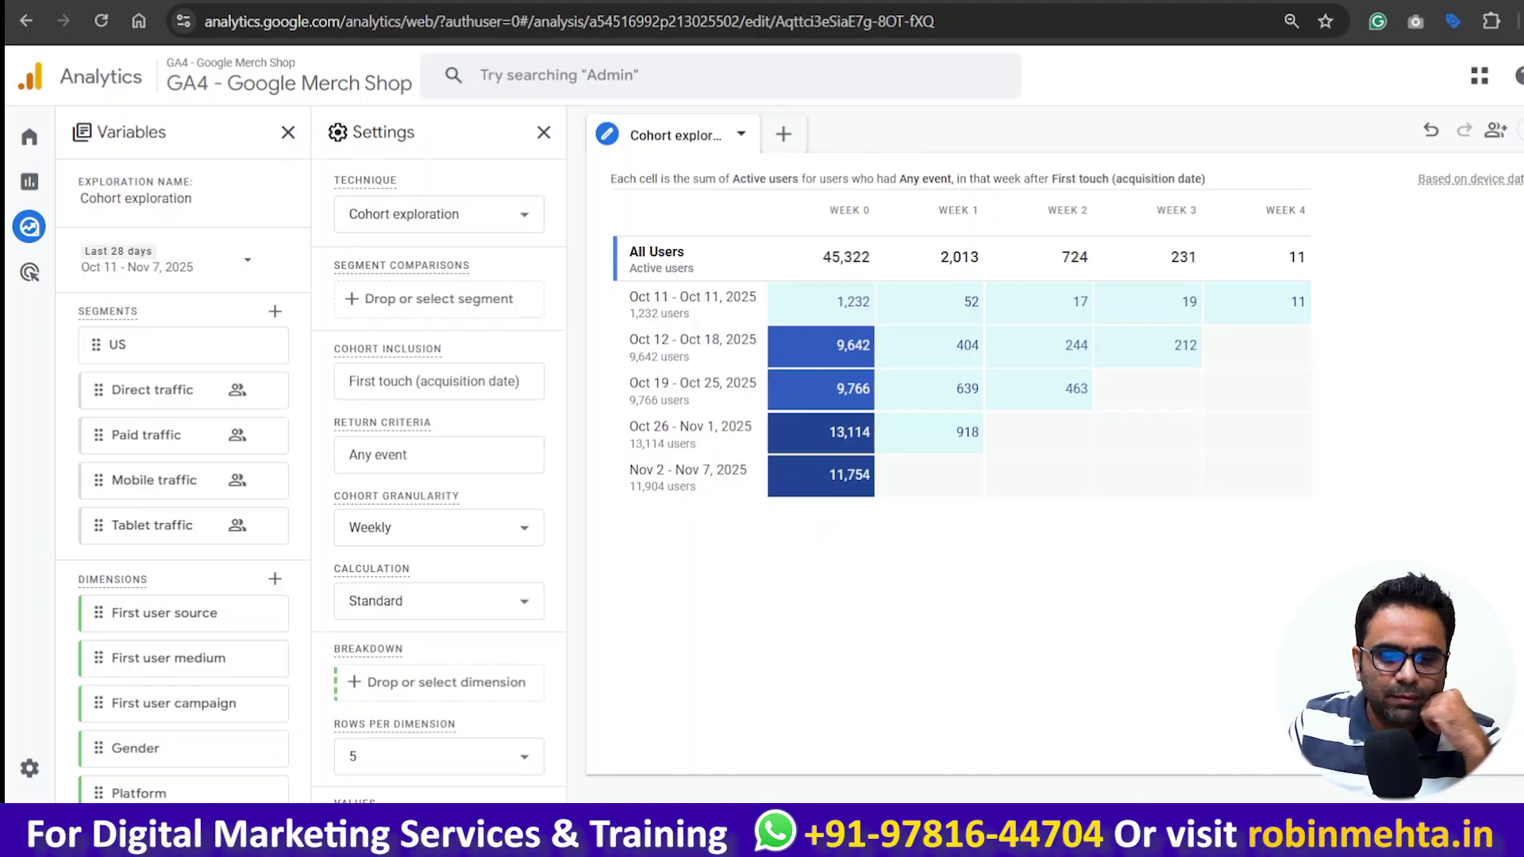
{"action": "left_click", "coordinate": [442, 447]}
{"action": "scroll", "coordinate": [441, 520], "scroll_direction": "down", "scroll_amount": 2}
{"action": "scroll", "coordinate": [448, 571], "scroll_direction": "up", "scroll_amount": 3}
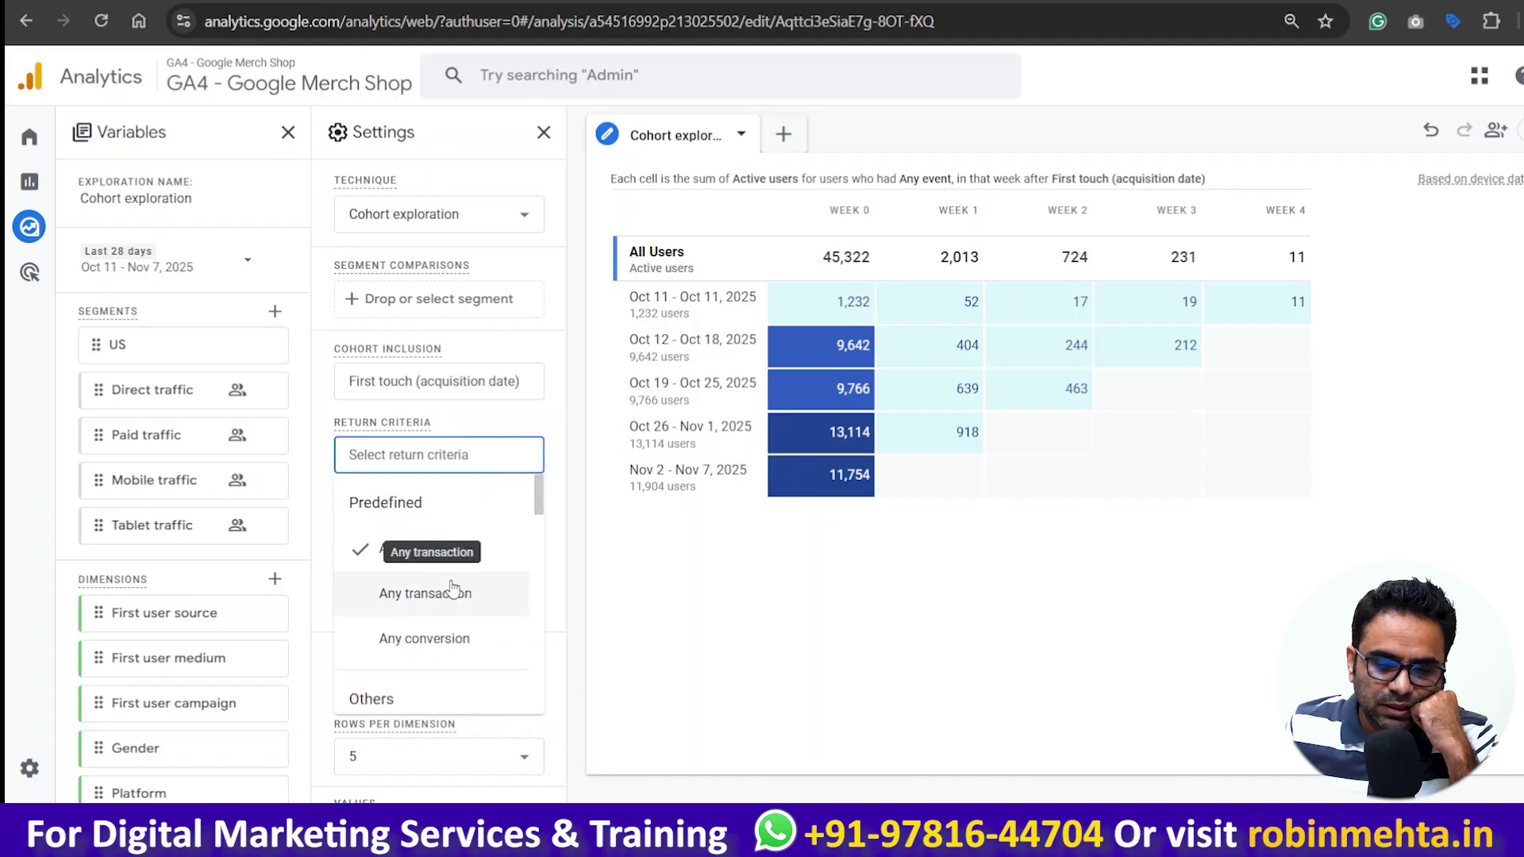
{"action": "left_click", "coordinate": [402, 595]}
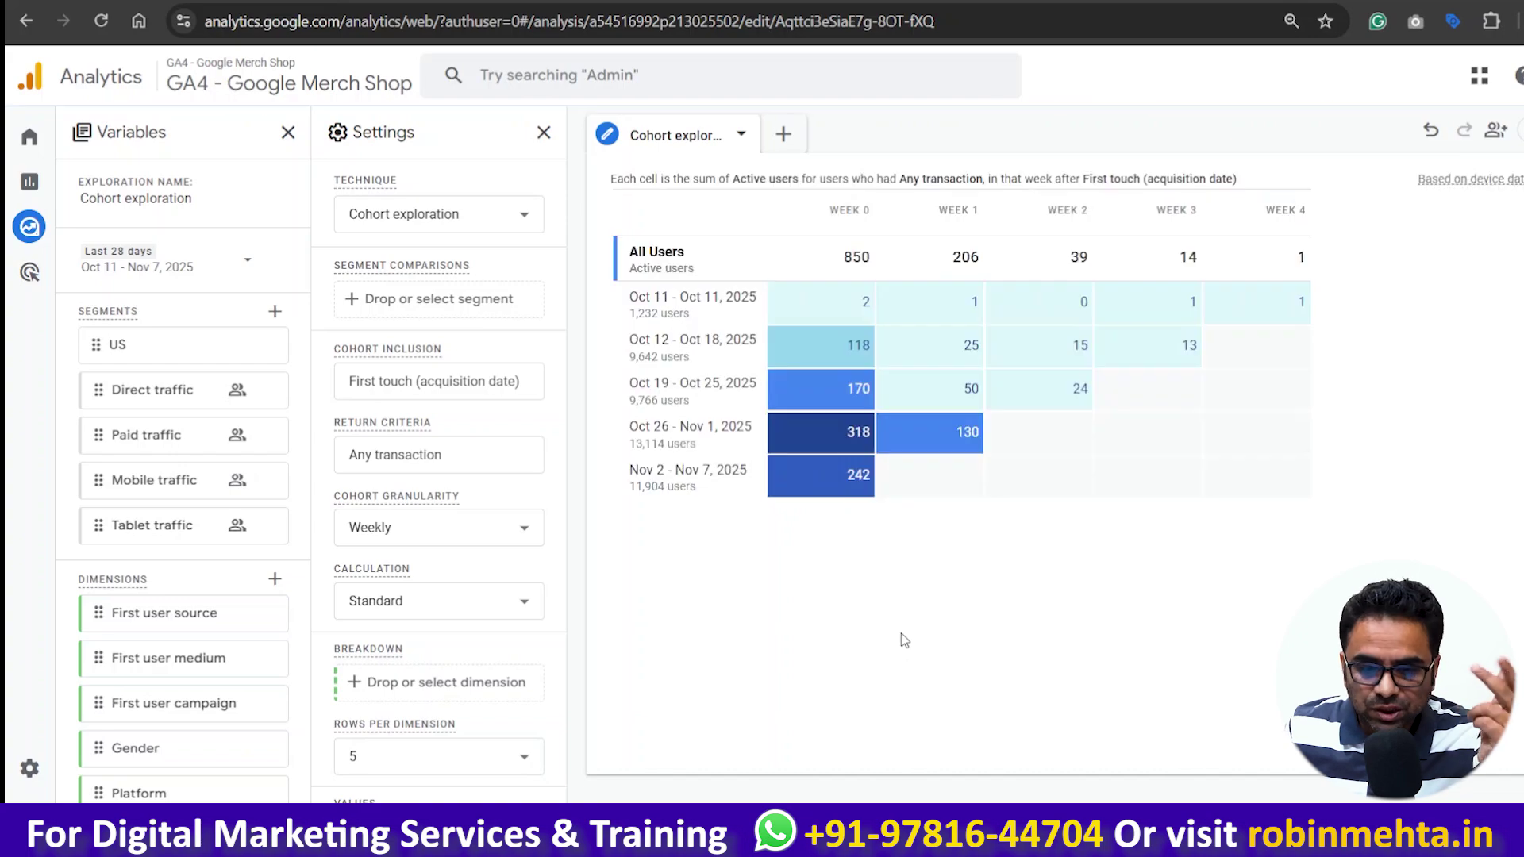
{"action": "mouse_move", "coordinate": [970, 393]}
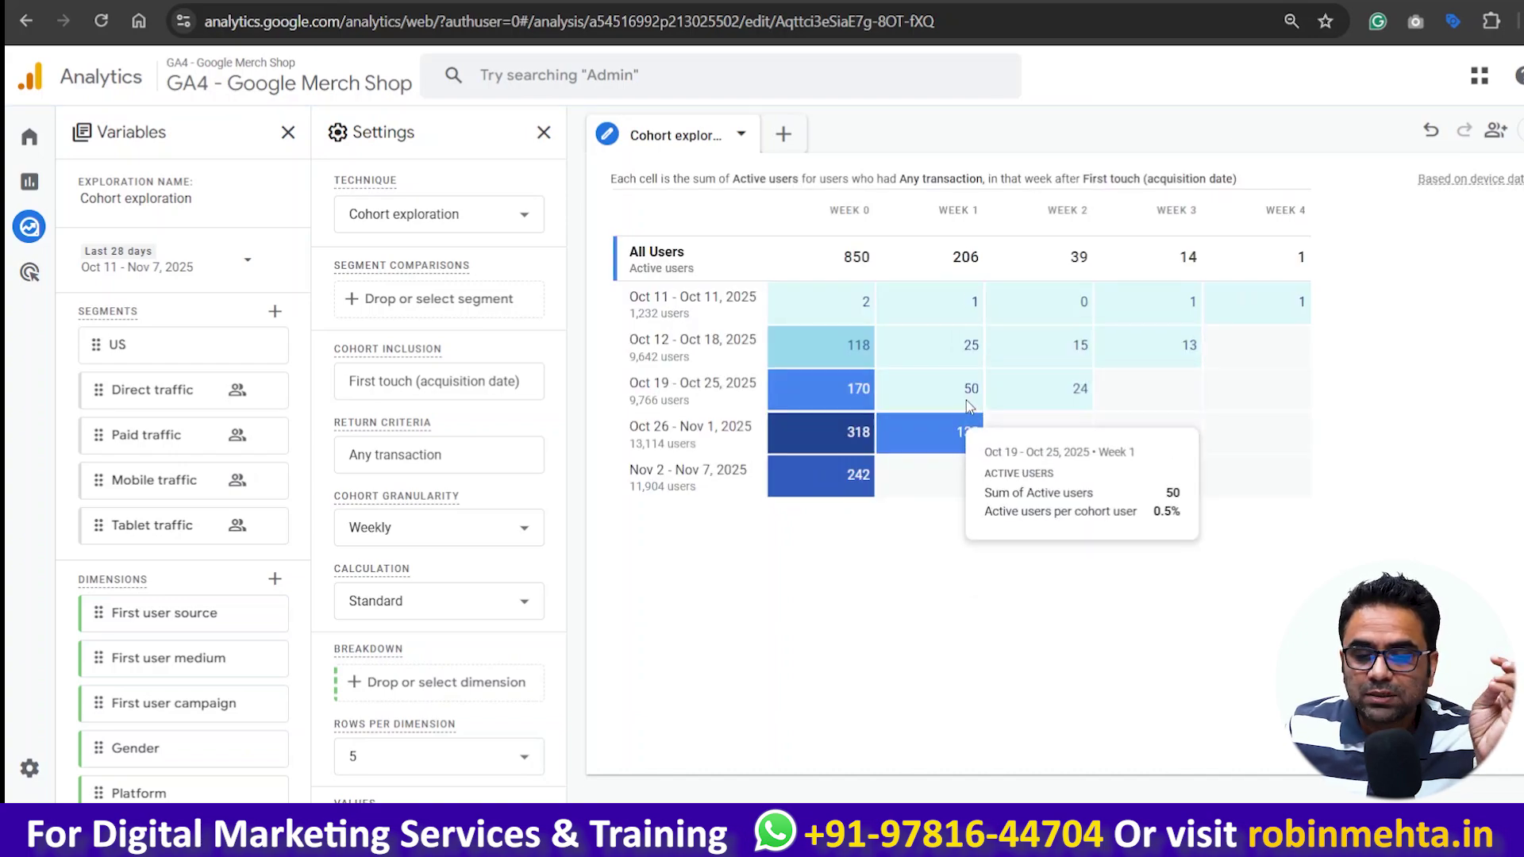
Step: Set the return criteria back to Any event and look over the available cohort granularity options
{"action": "left_click", "coordinate": [367, 383]}
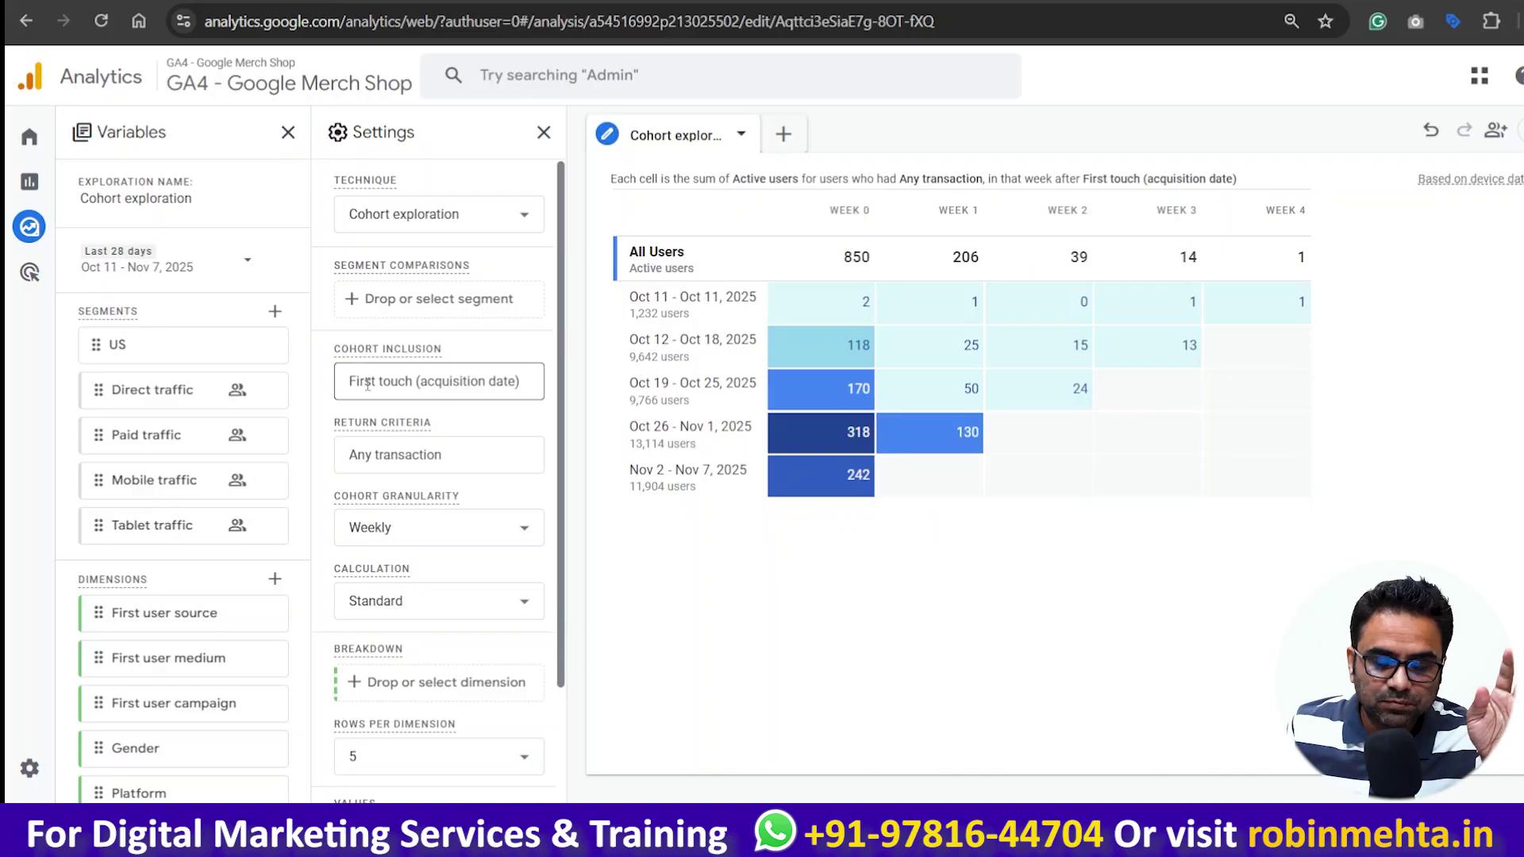
{"action": "left_click", "coordinate": [402, 481]}
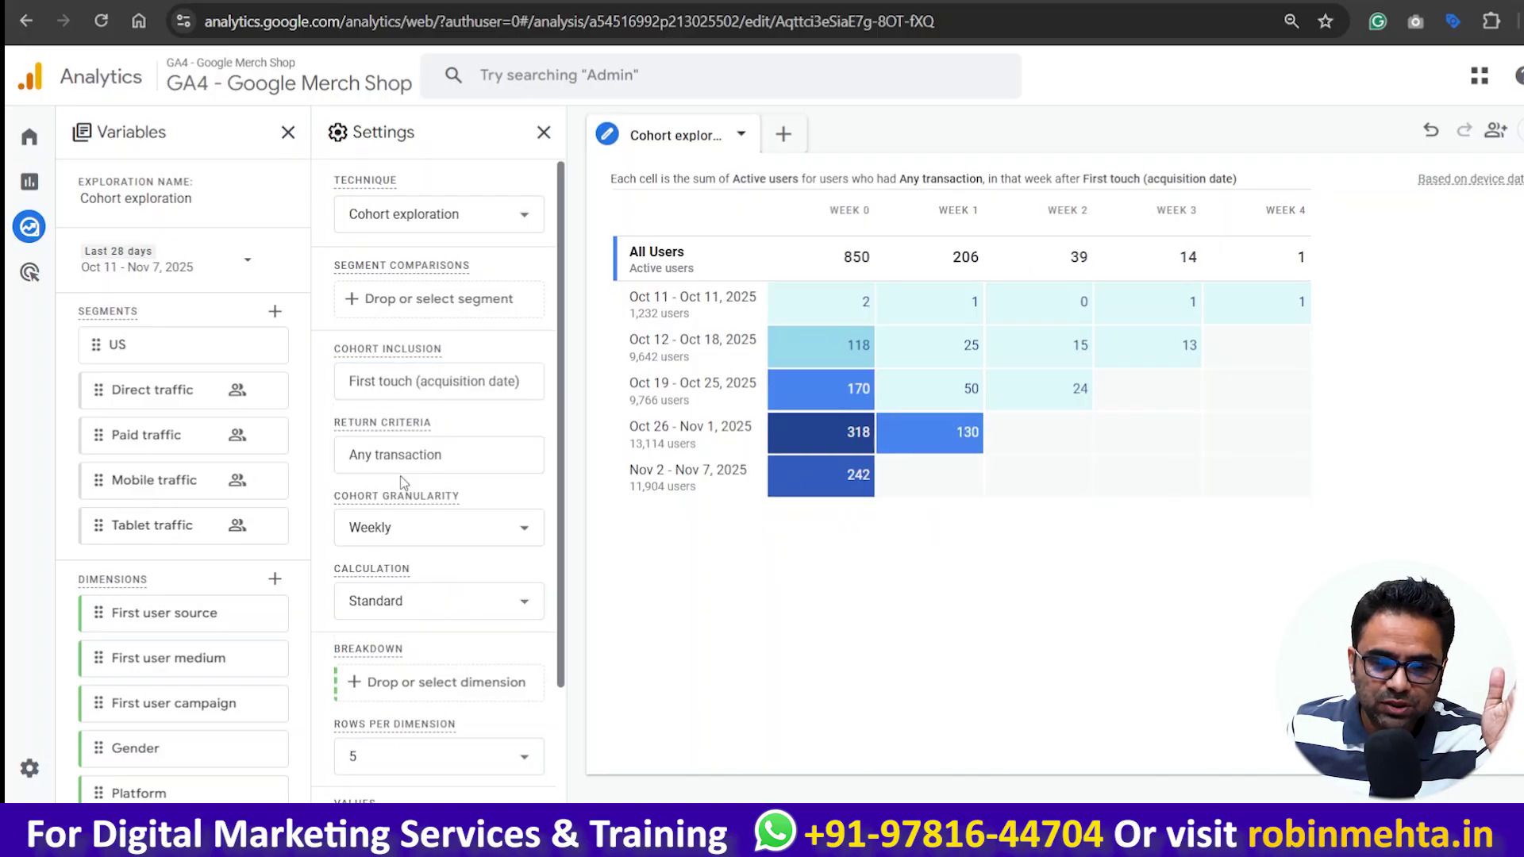
{"action": "left_click", "coordinate": [466, 457]}
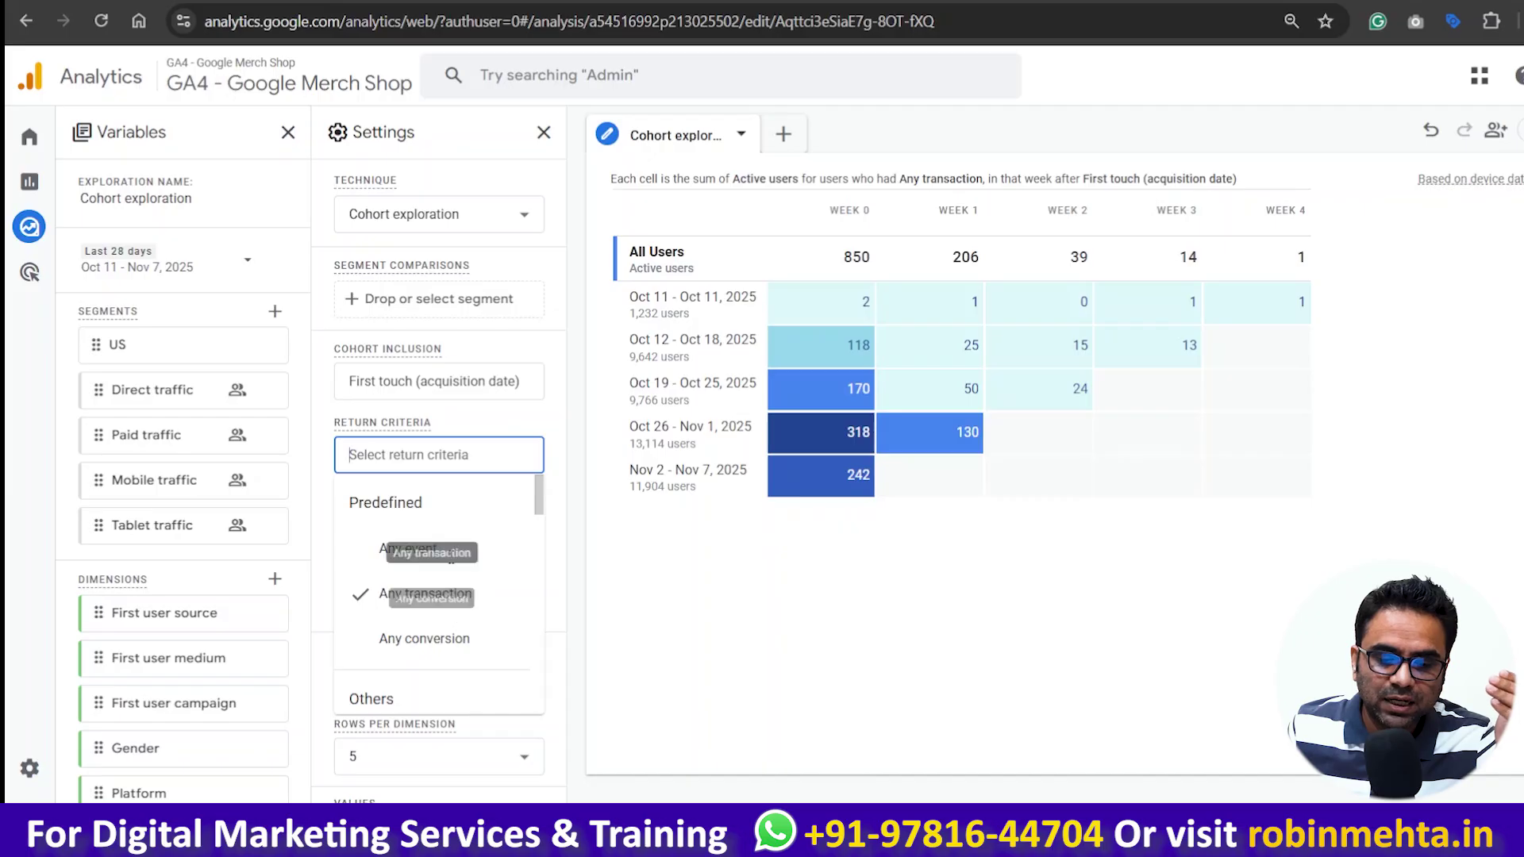
{"action": "left_click", "coordinate": [449, 549]}
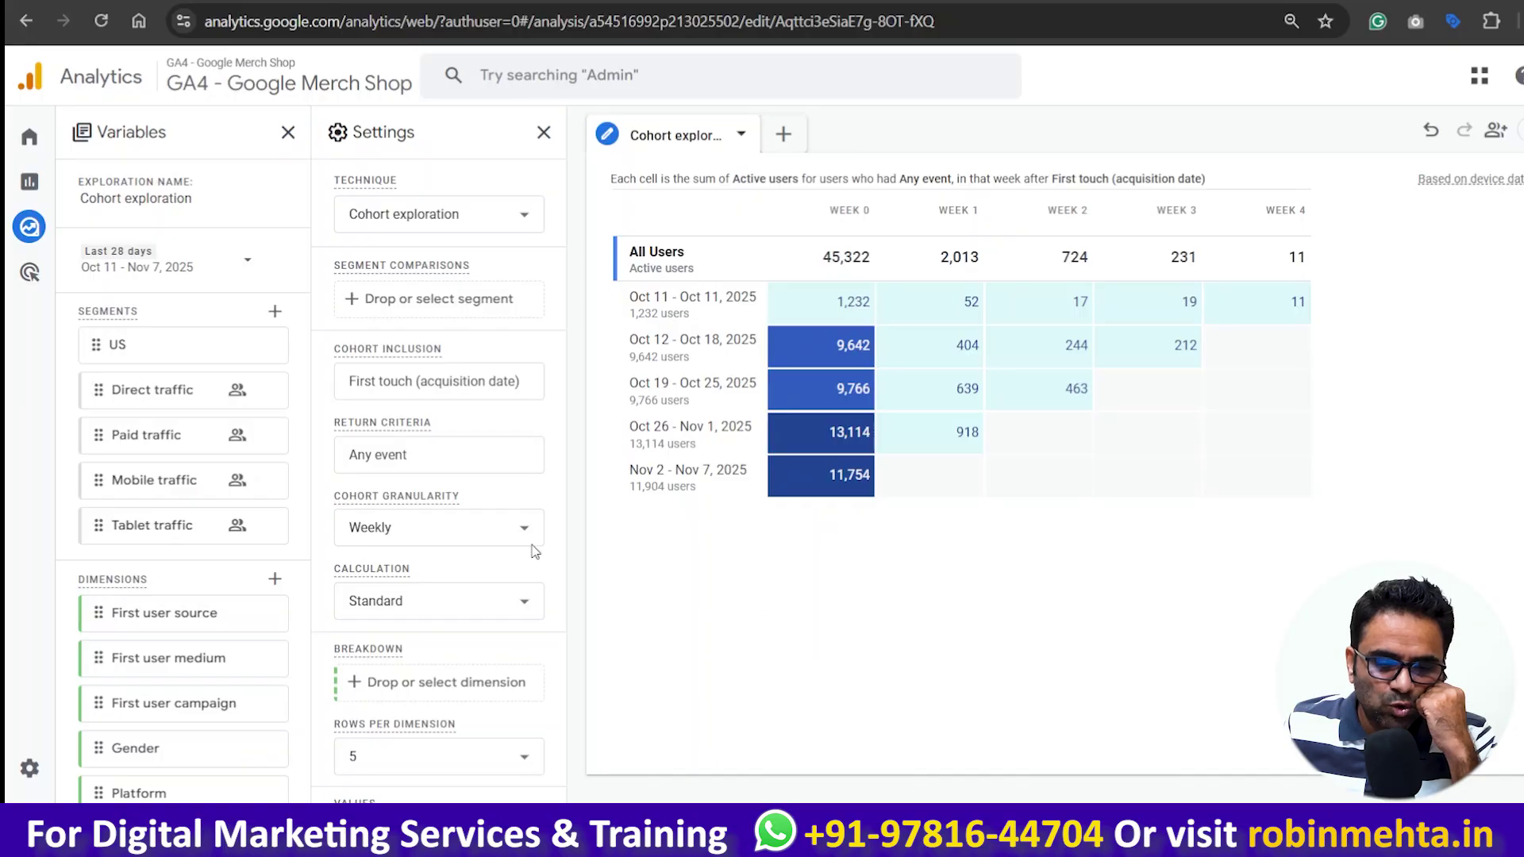
{"action": "left_click", "coordinate": [502, 531]}
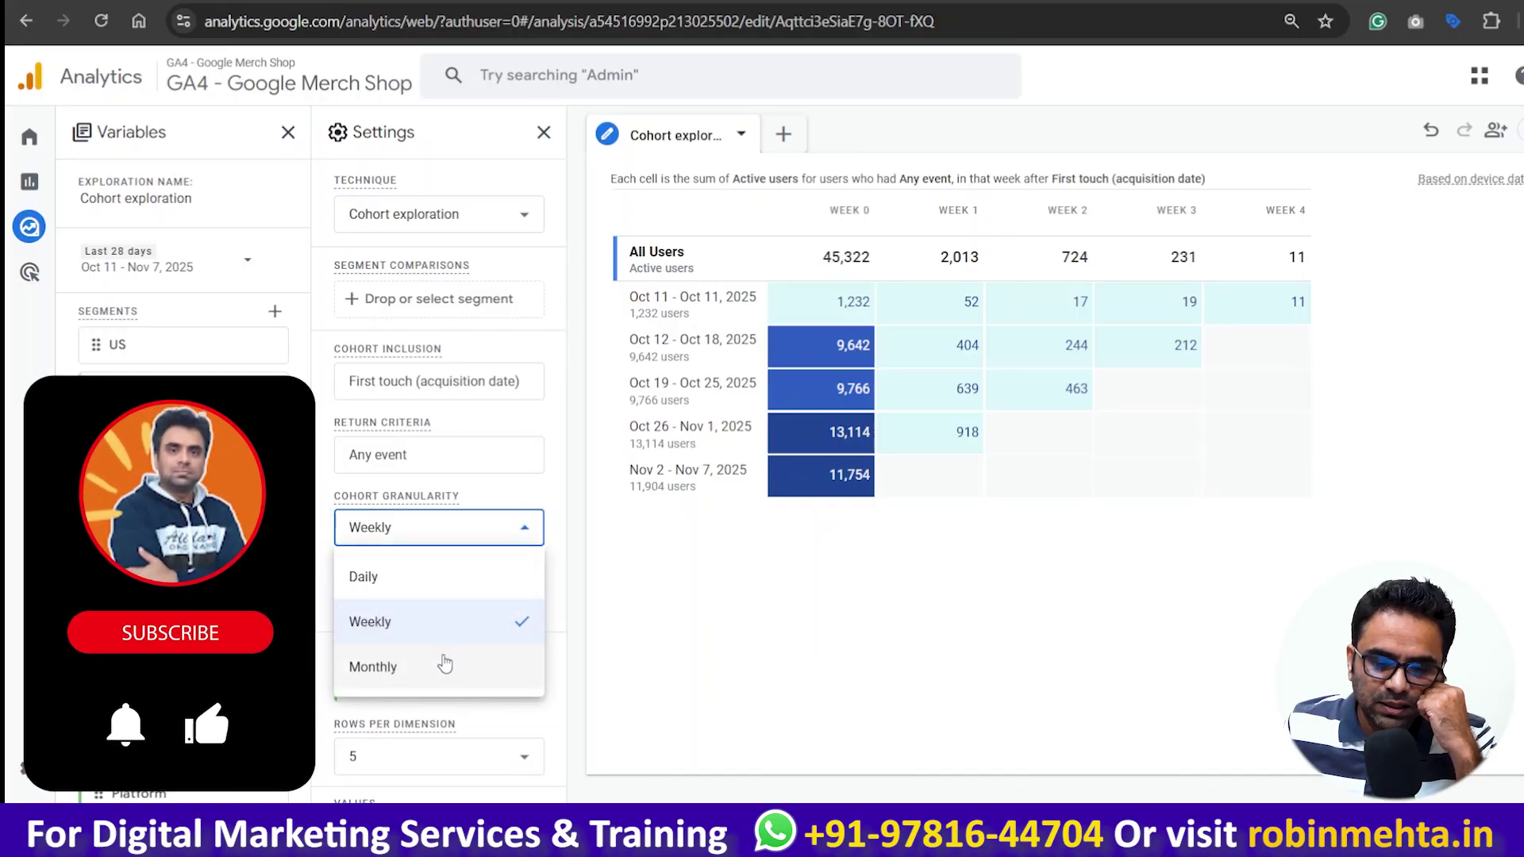
{"action": "left_click", "coordinate": [796, 653]}
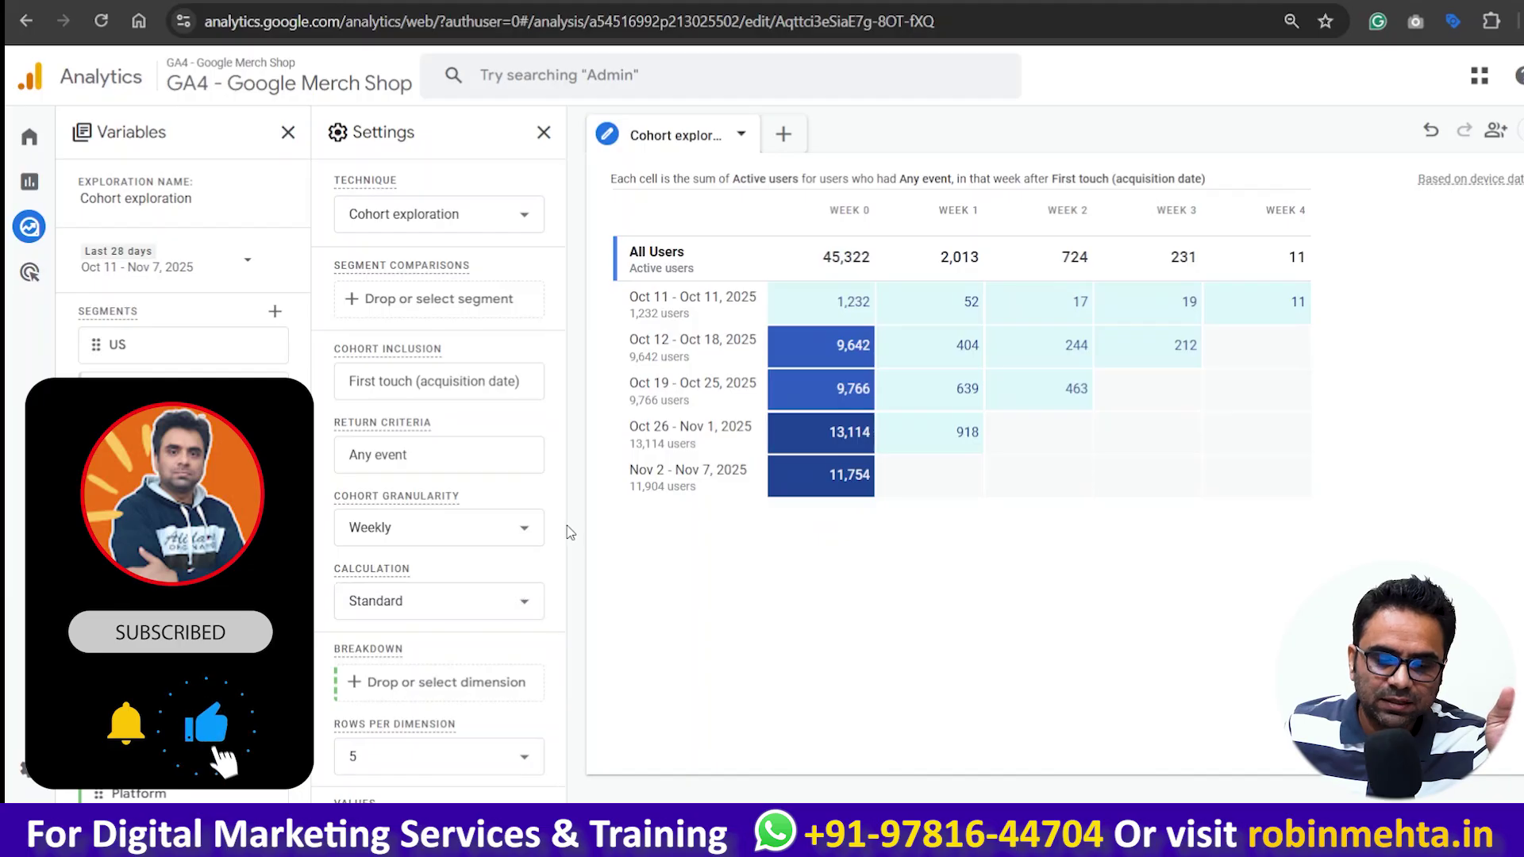
Step: Replace the Active users value with the Transactions metric and read the description line above the cohort table
{"action": "scroll", "coordinate": [560, 657], "scroll_direction": "down", "scroll_amount": 1}
{"action": "scroll", "coordinate": [560, 657], "scroll_direction": "down", "scroll_amount": 1}
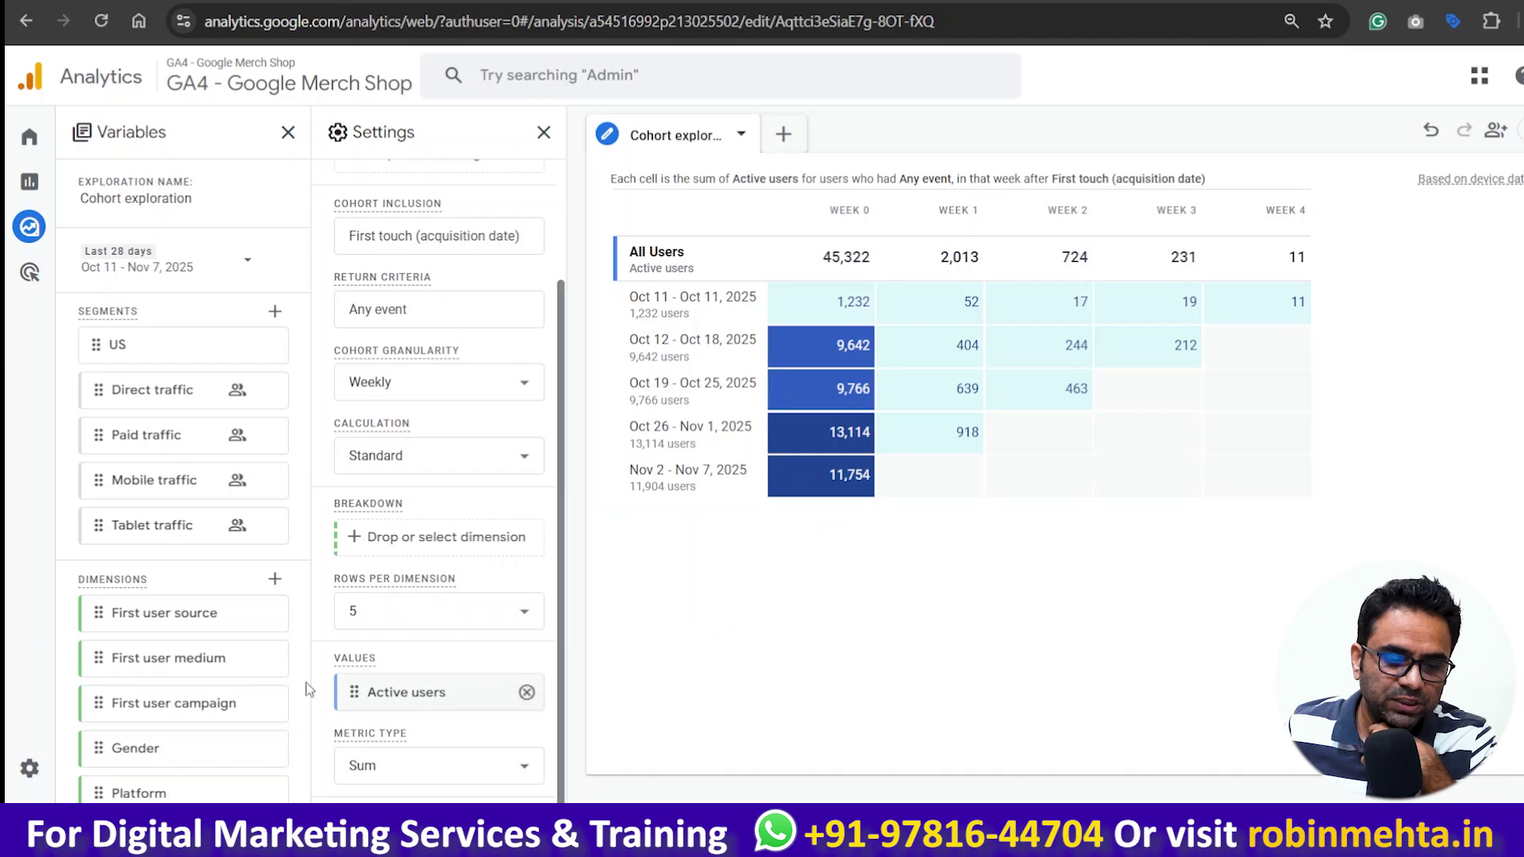
{"action": "scroll", "coordinate": [198, 656], "scroll_direction": "down", "scroll_amount": 3}
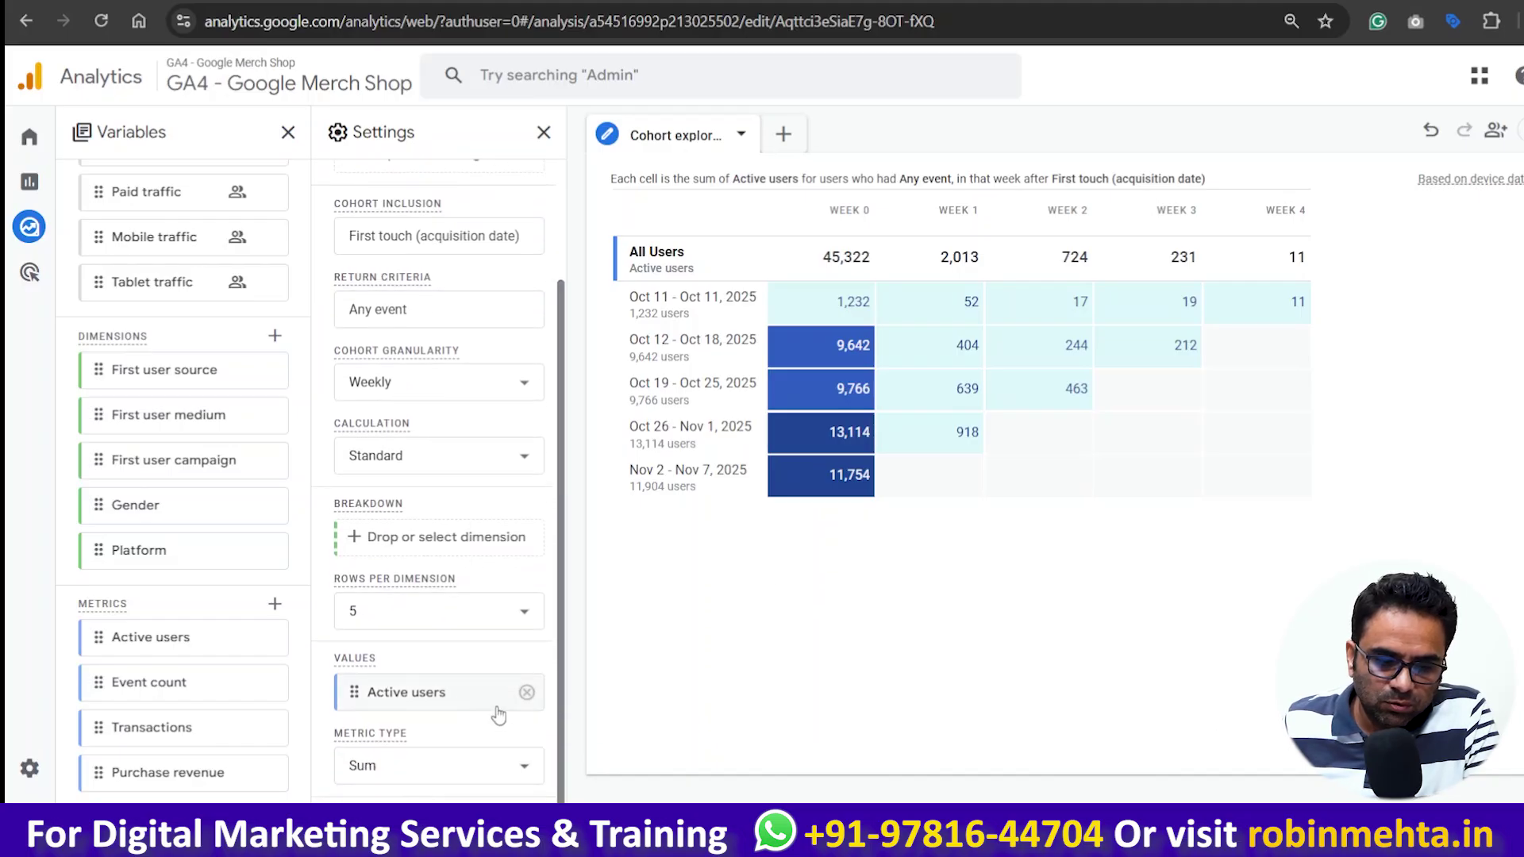
{"action": "left_click", "coordinate": [525, 694]}
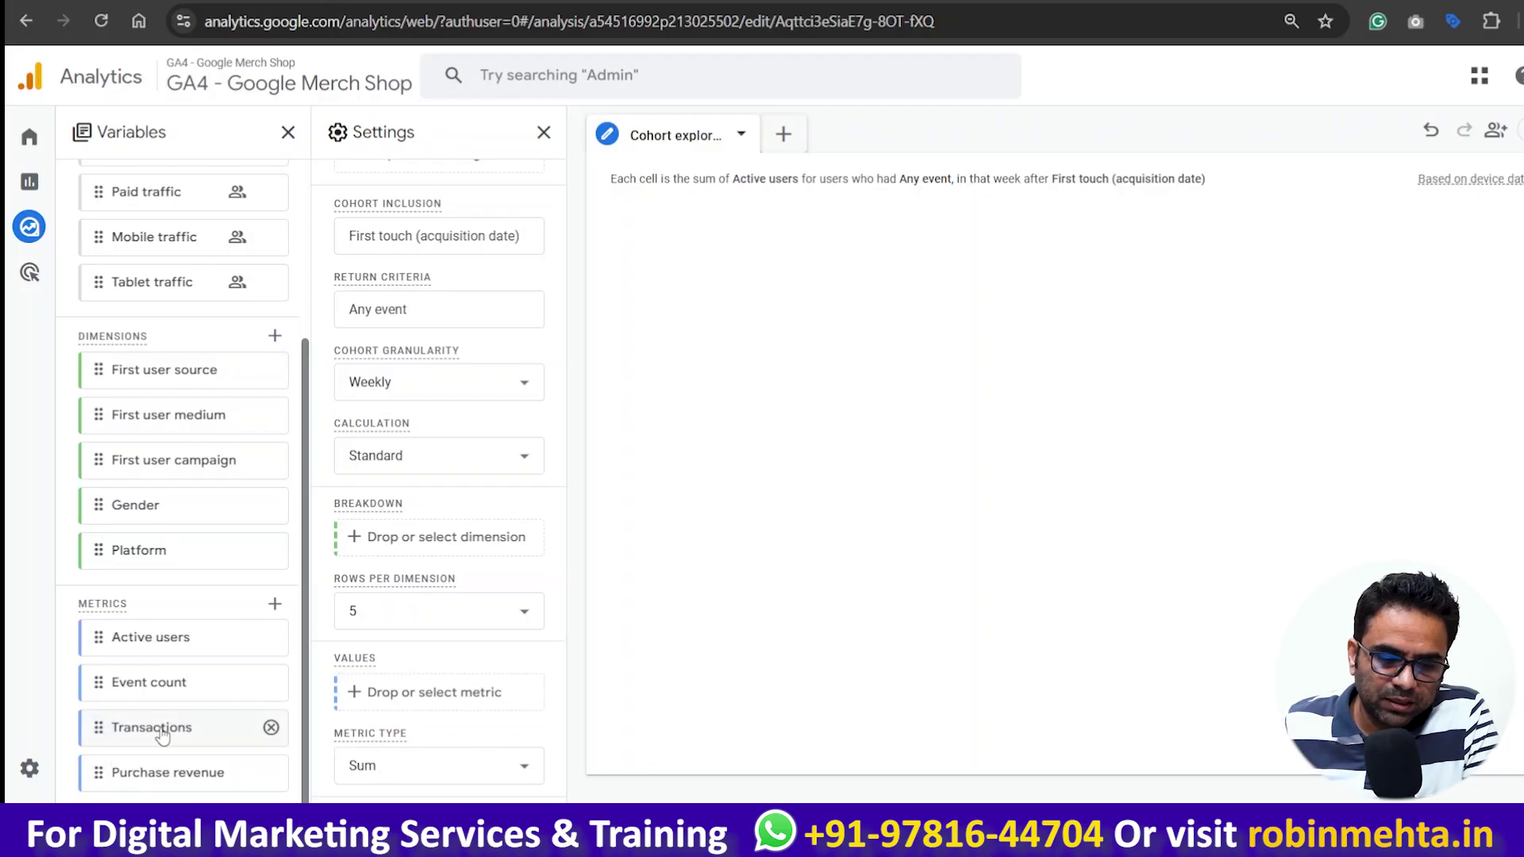
{"action": "left_click_drag", "start_coordinate": [162, 735], "coordinate": [373, 692]}
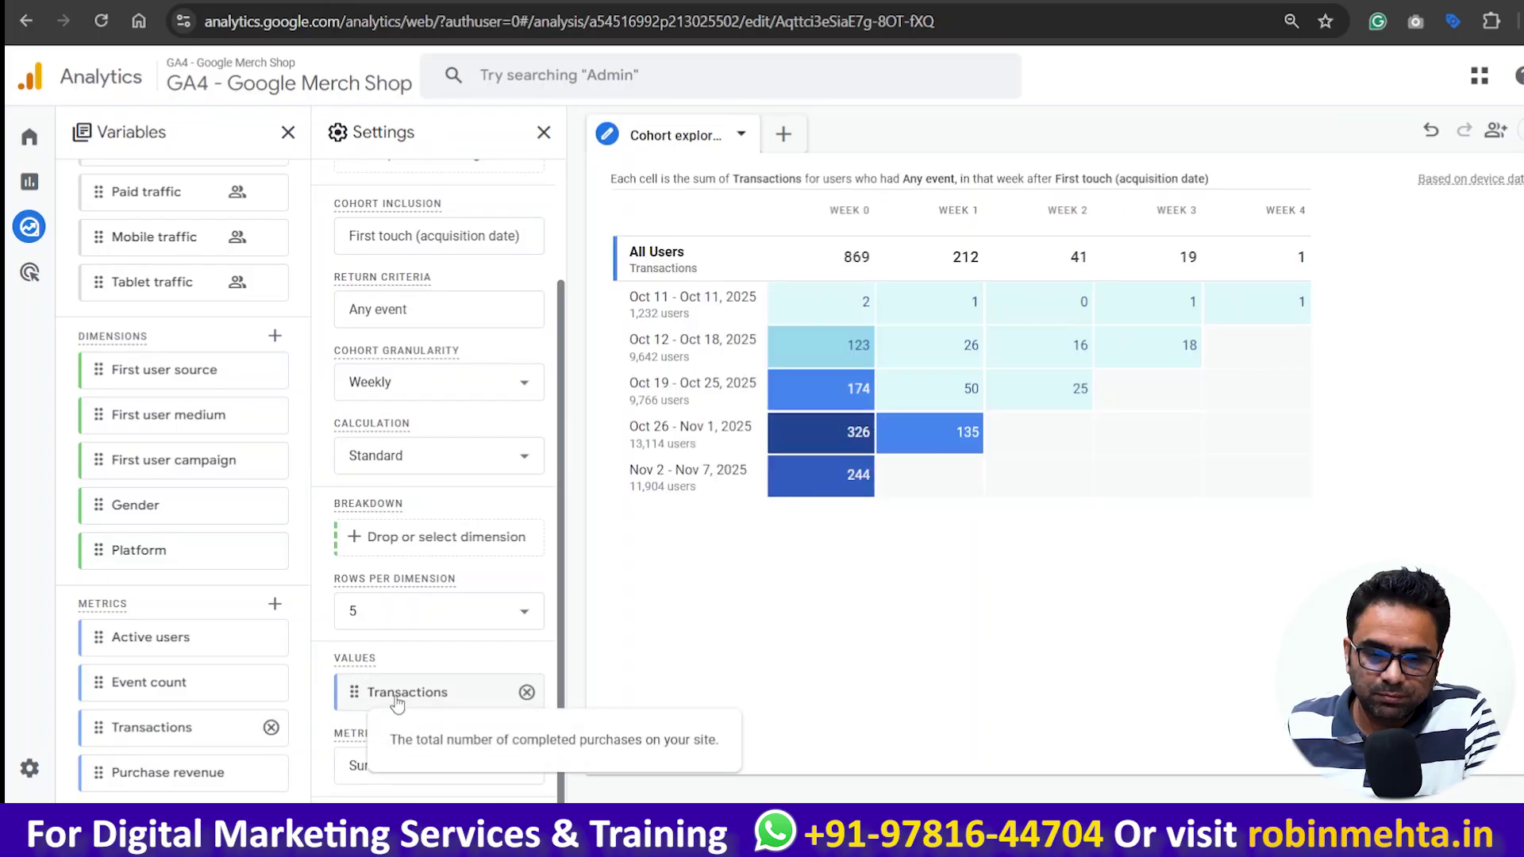
{"action": "mouse_move", "coordinate": [873, 445]}
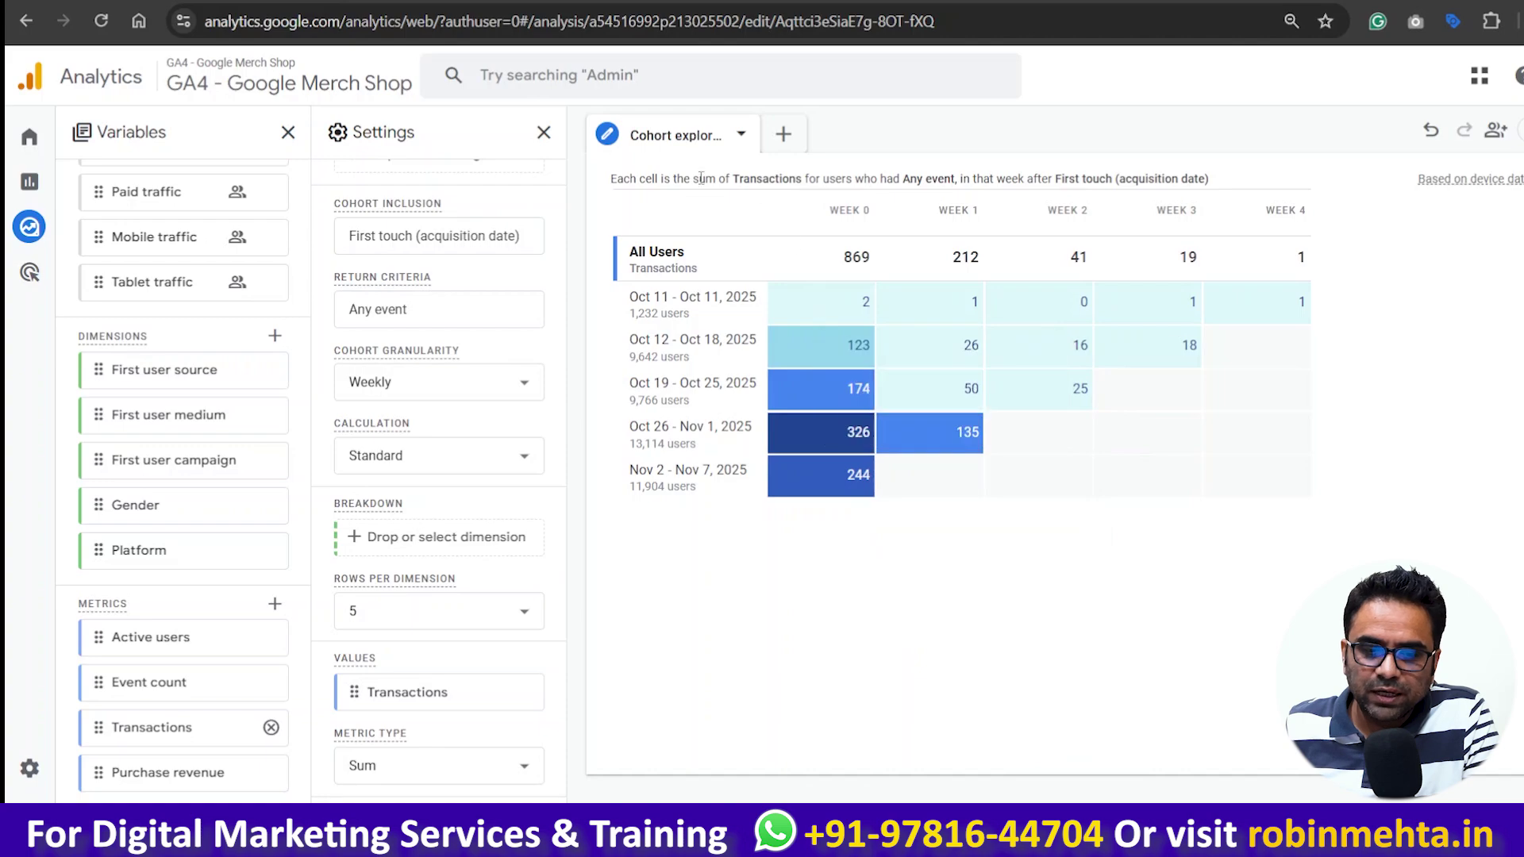
{"action": "left_click_drag", "start_coordinate": [658, 179], "coordinate": [1206, 175]}
{"action": "left_click", "coordinate": [1206, 176]}
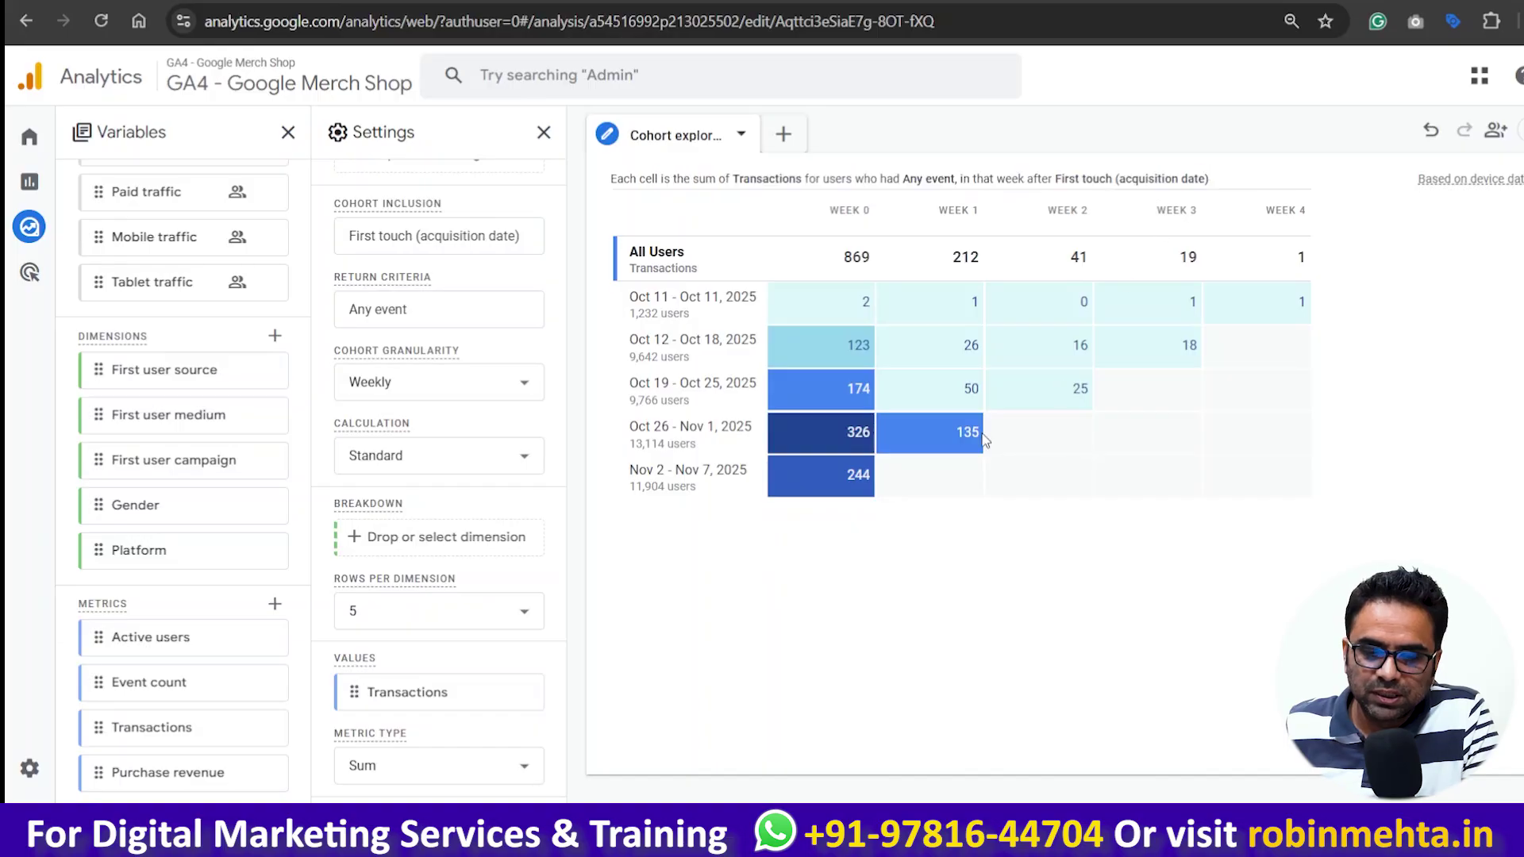